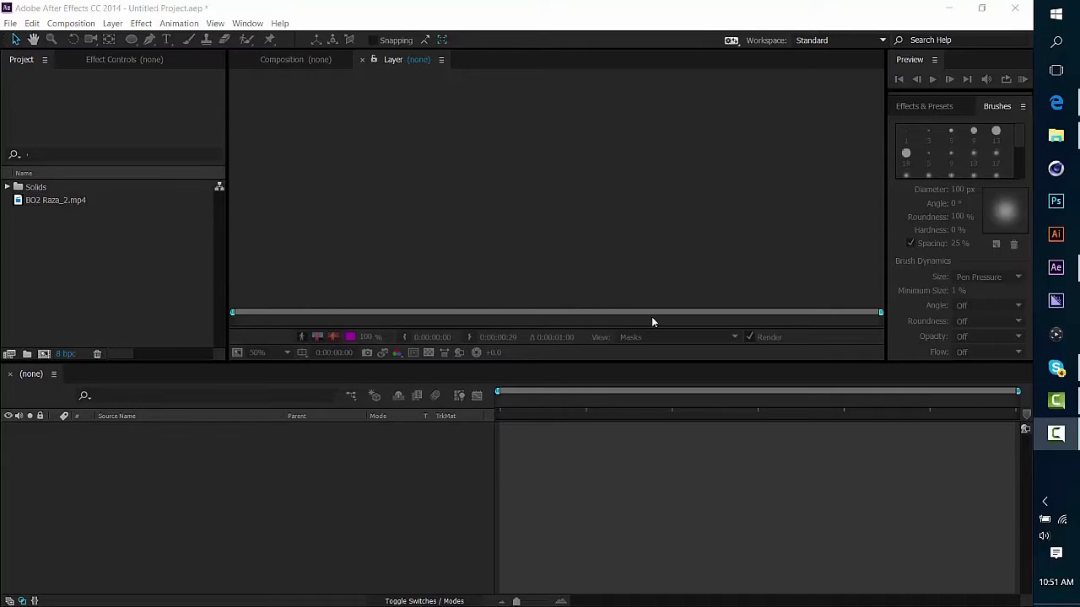
# Step: Create a composition from BO2 Raza_2.mp4 and shift the clip about 3 seconds earlier in the timeline
pyautogui.moveTo(57, 200); pyautogui.dragTo(221, 446)
pyautogui.moveTo(501, 405); pyautogui.dragTo(562, 400)
pyautogui.moveTo(666, 431); pyautogui.dragTo(556, 453)
pyautogui.moveTo(564, 403); pyautogui.dragTo(650, 416)
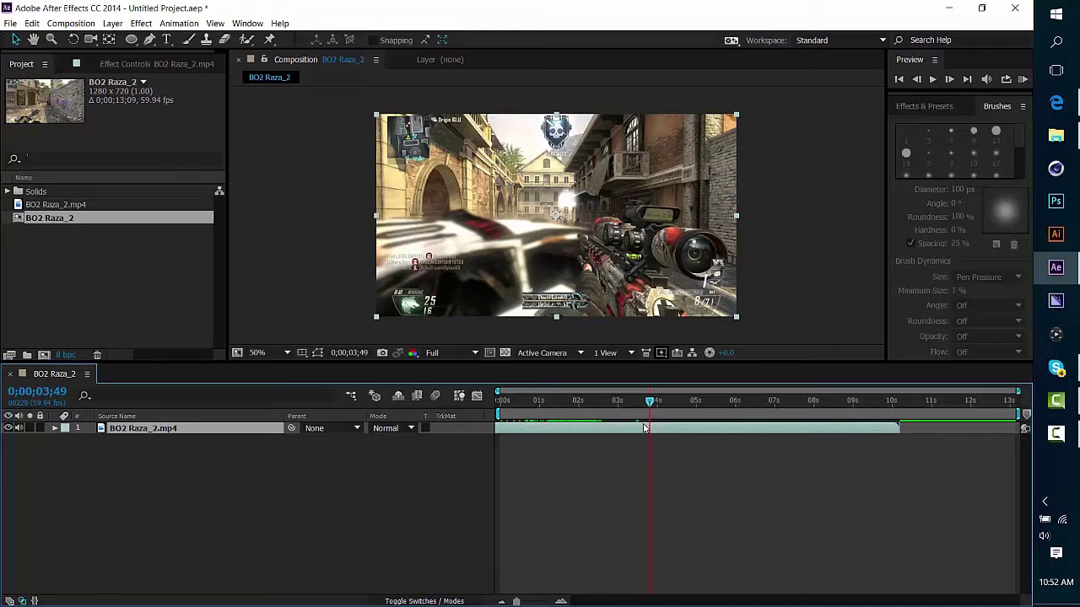
pyautogui.moveTo(649, 402); pyautogui.dragTo(637, 404)
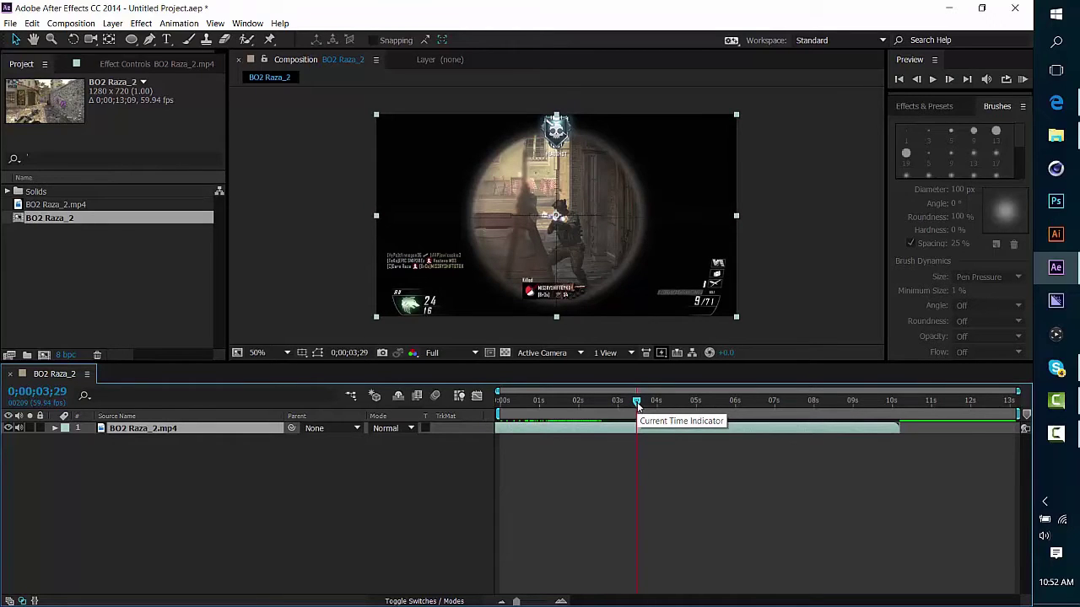
pyautogui.rightClick(678, 429)
pyautogui.moveTo(713, 221)
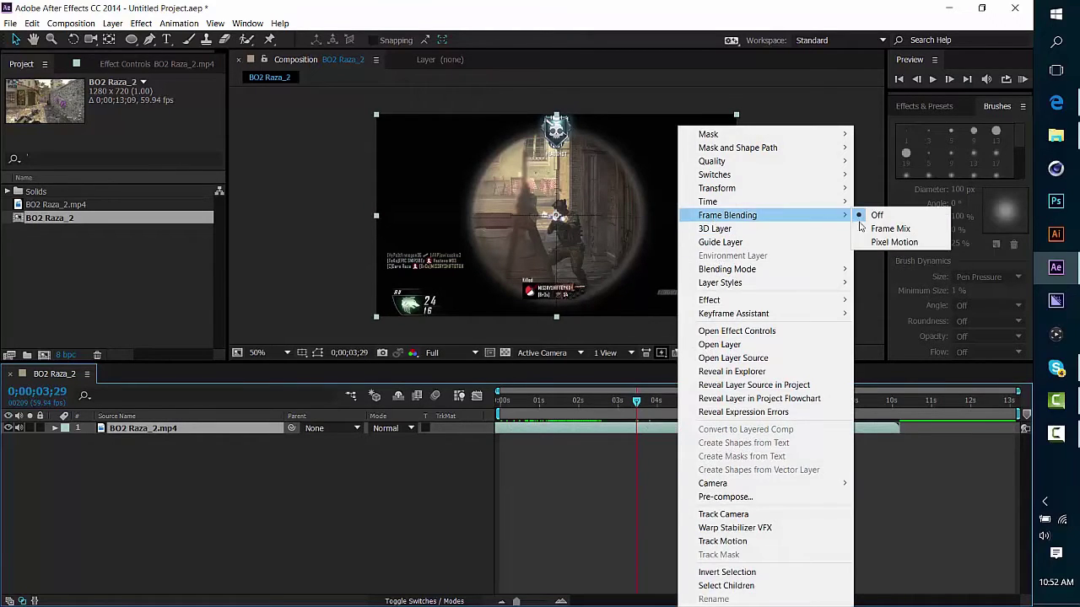
pyautogui.moveTo(737, 206)
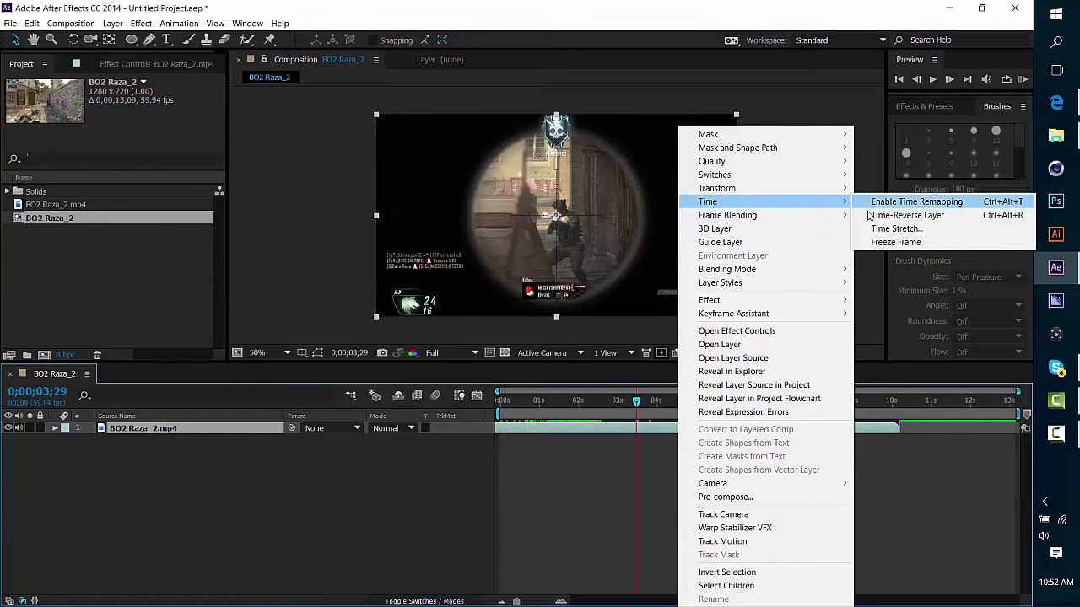
pyautogui.click(597, 431)
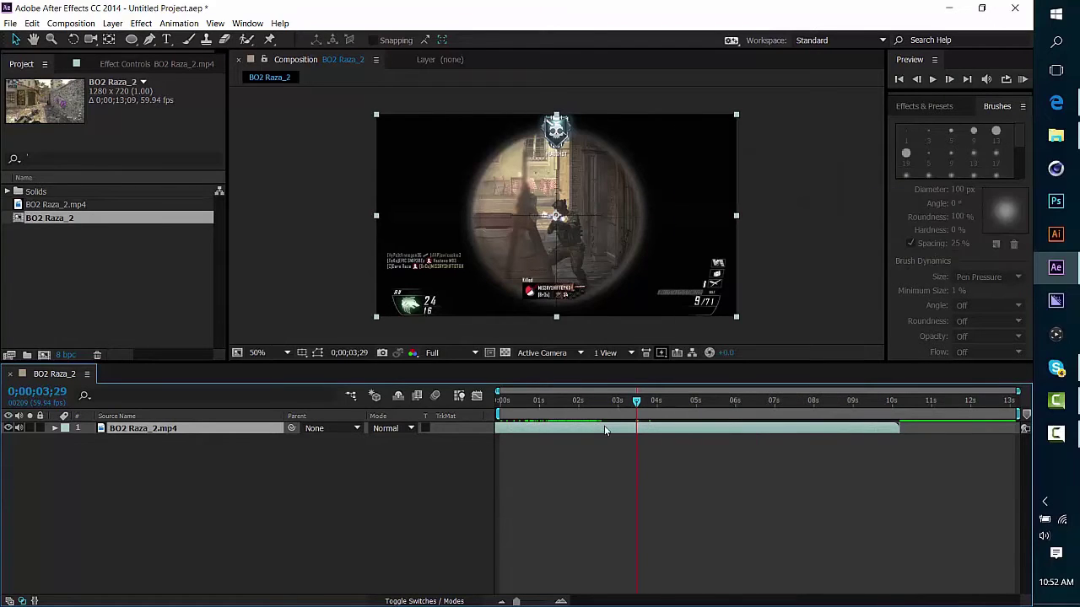
# Step: Split the BO2 Raza_2.mp4 layer at 0;00;03;05, where the scope view begins
pyautogui.moveTo(637, 403); pyautogui.dragTo(619, 409)
pyautogui.click(949, 79)
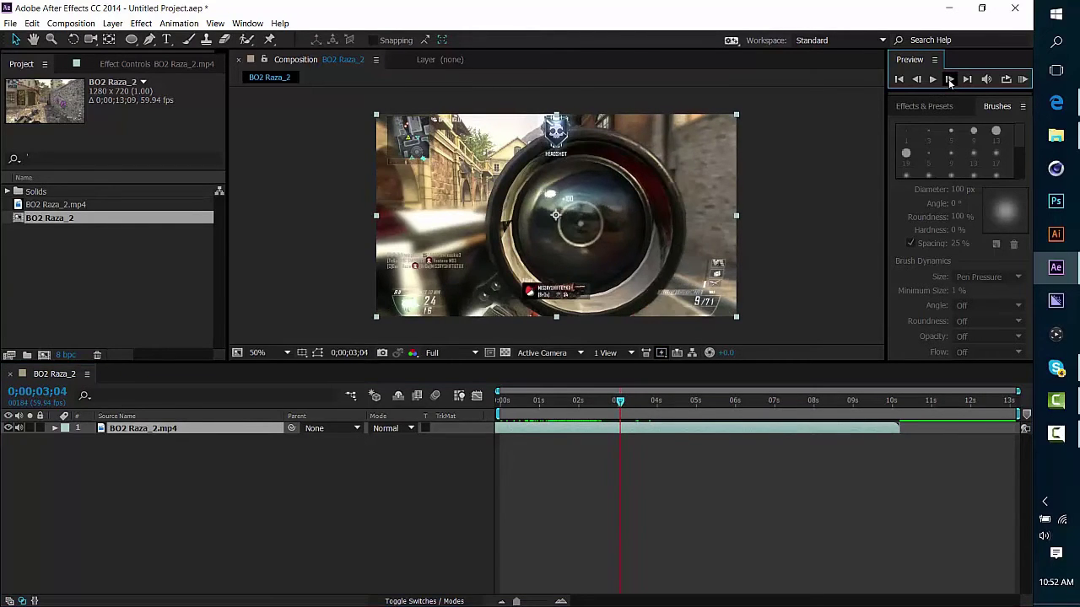
pyautogui.click(949, 79)
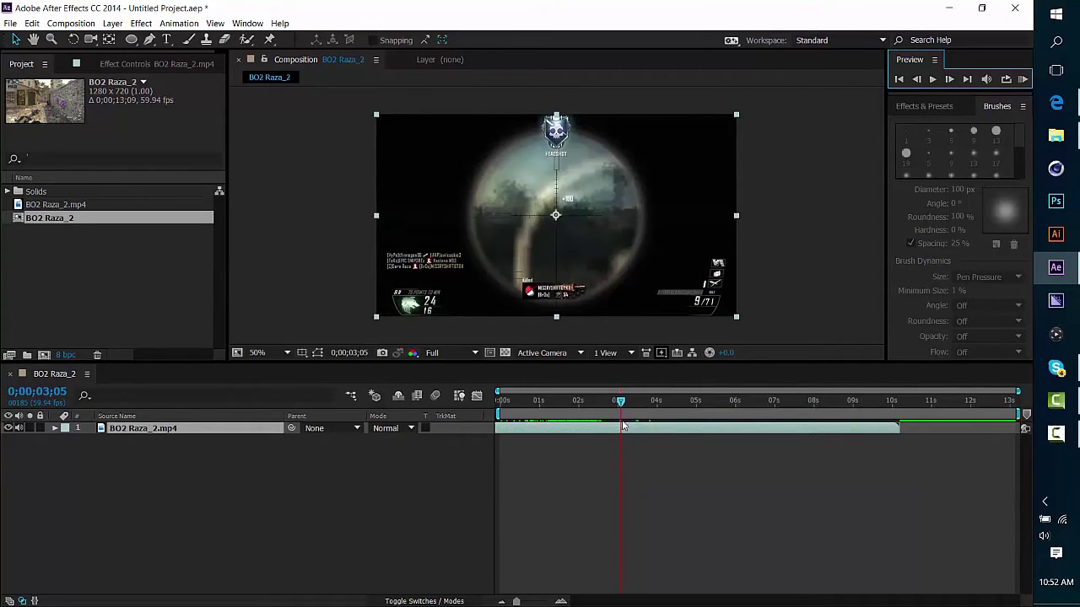
pyautogui.click(32, 23)
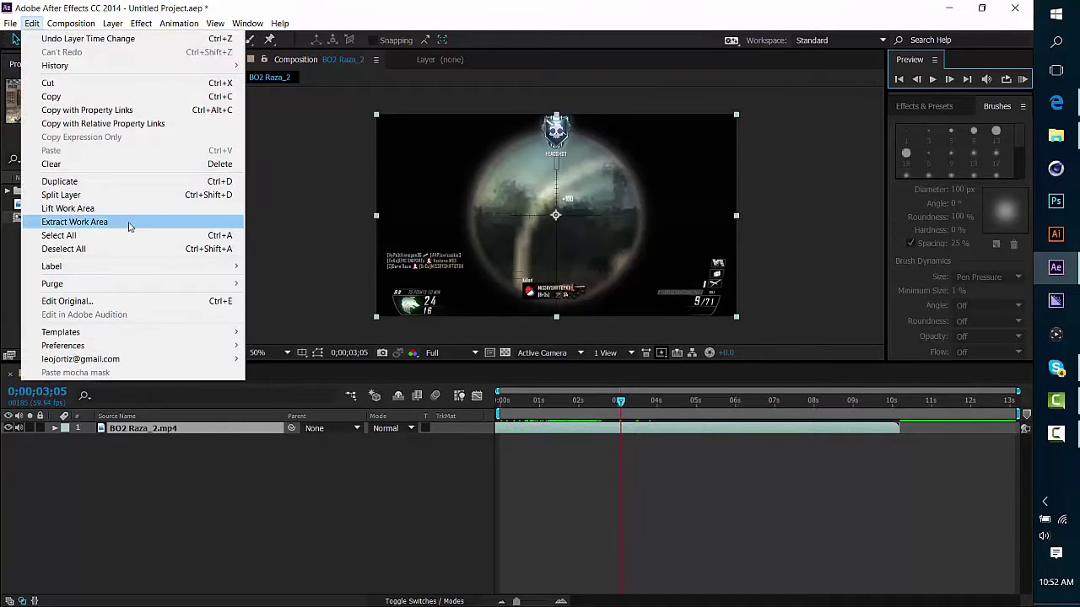
pyautogui.click(85, 195)
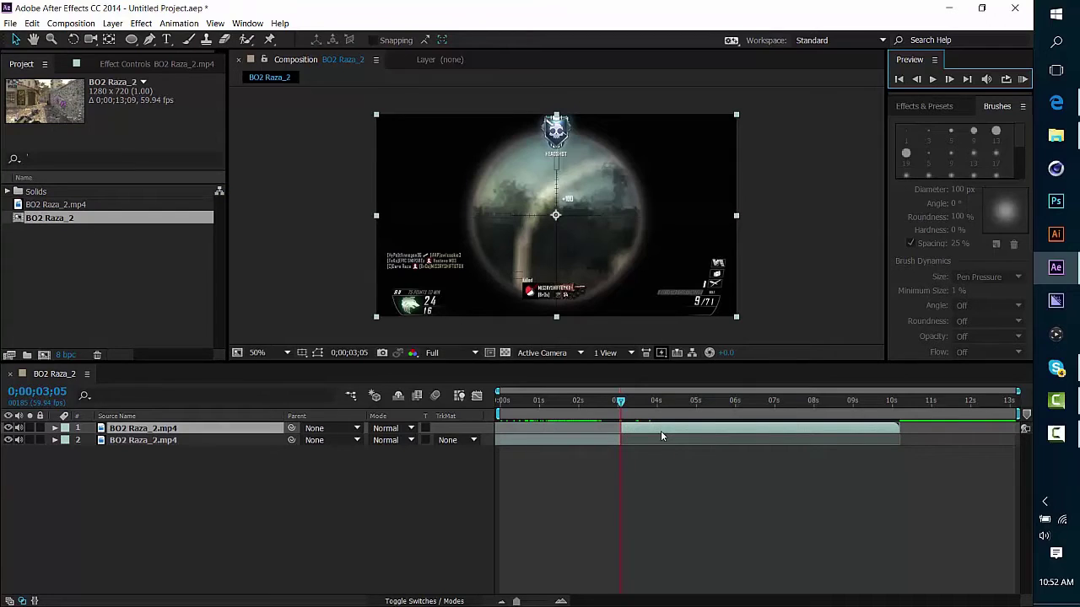
# Step: Split the second part of the clip at 0;00;03;33, near the end of the scope view
pyautogui.moveTo(622, 403); pyautogui.dragTo(640, 410)
pyautogui.click(949, 78)
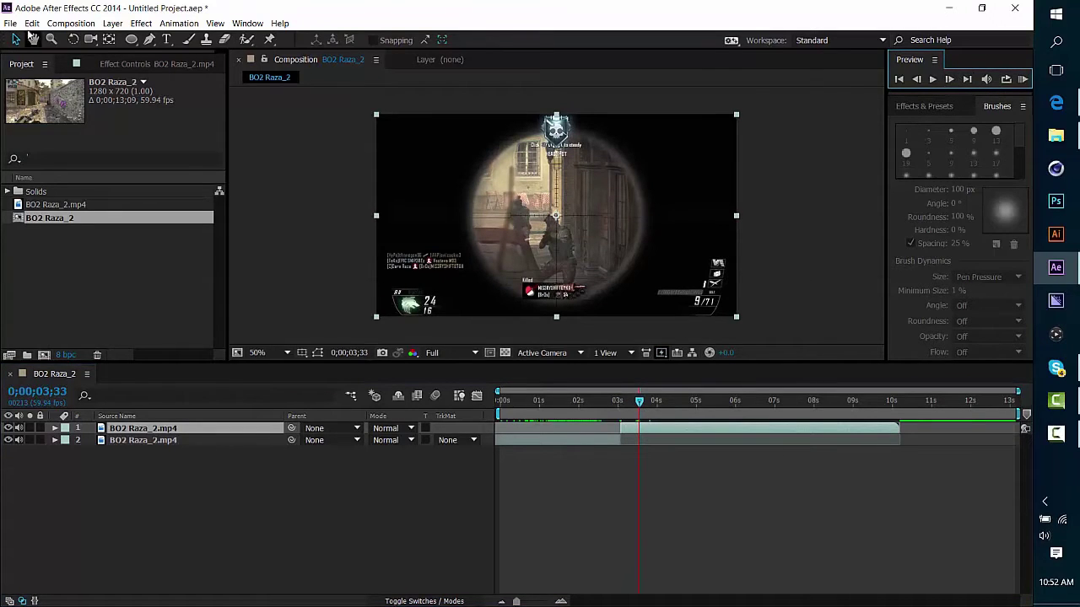
pyautogui.click(31, 22)
pyautogui.click(61, 195)
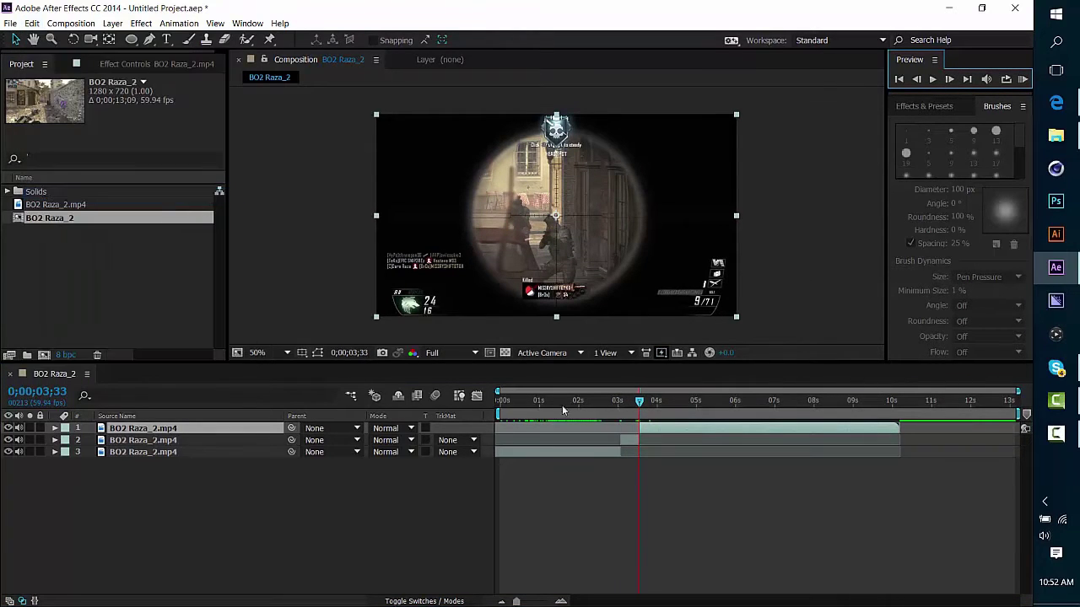
# Step: Shift the last clip segment so it starts at 0;00;03;55, and undo the extension of the middle segment
pyautogui.click(502, 602)
pyautogui.click(561, 601)
pyautogui.moveTo(588, 400); pyautogui.dragTo(667, 441)
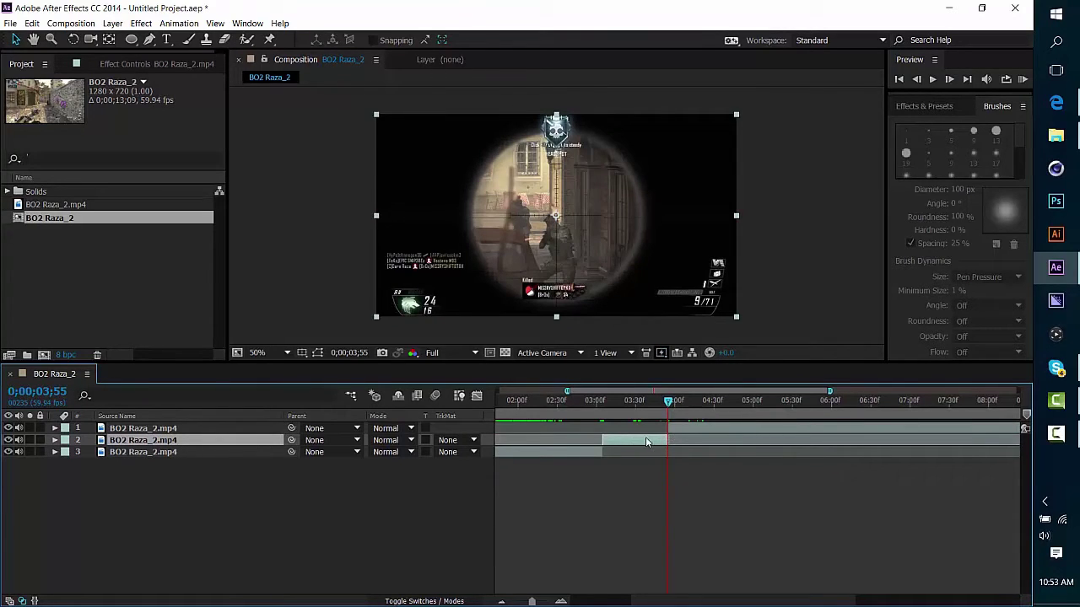
pyautogui.hotkey('ctrl', 'z')
# Step: Enable time remapping on the middle segment and add Time Remap keyframes at 0;00;03;33 and at the segment's start
pyautogui.hotkey('ctrl', 'alt', 't')
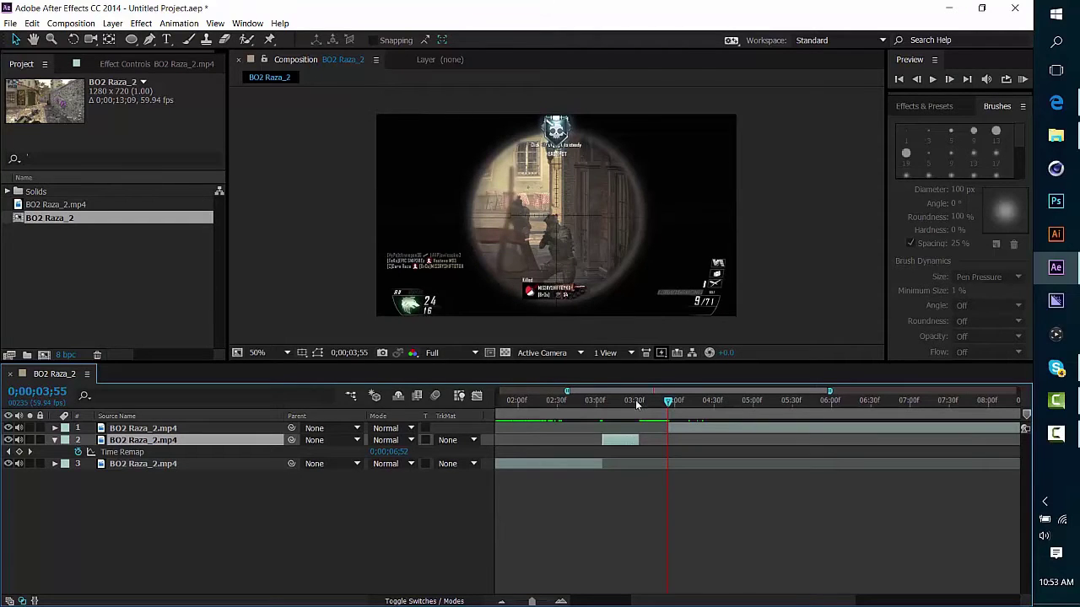
pyautogui.click(634, 401)
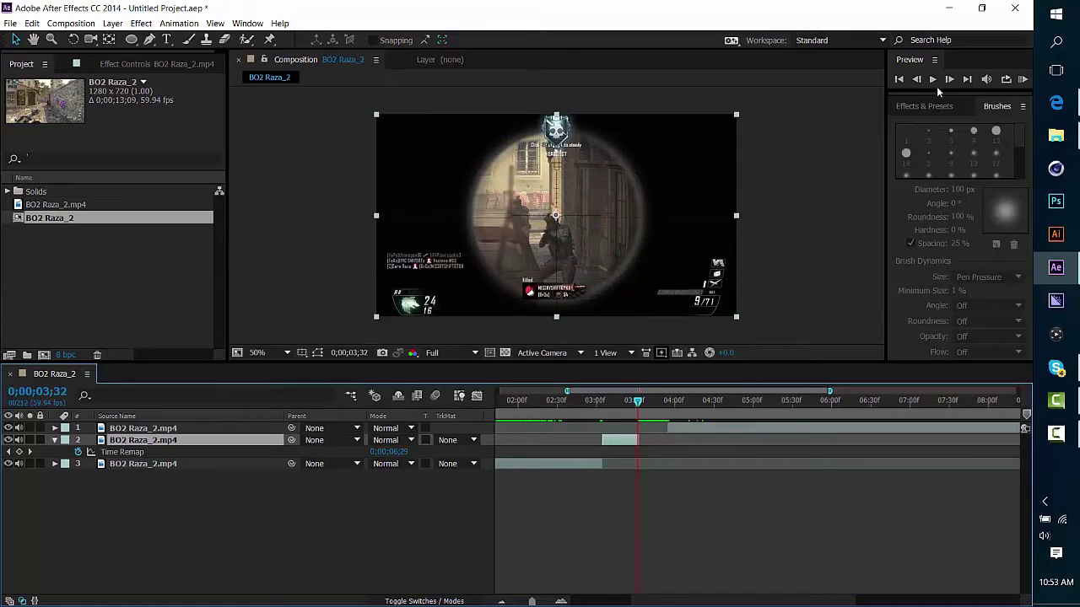
pyautogui.click(949, 80)
pyautogui.click(18, 452)
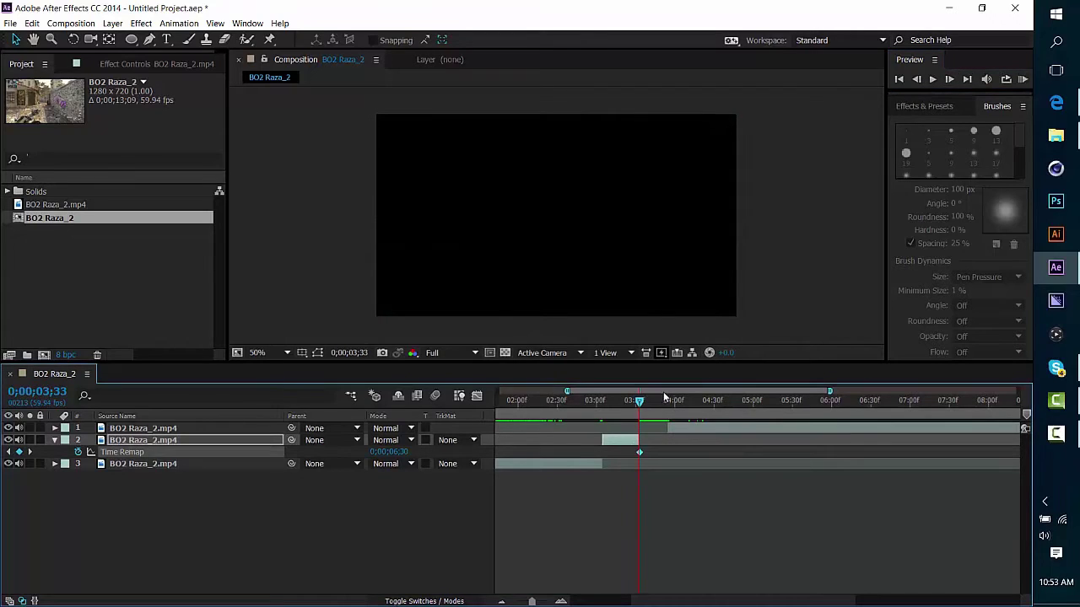
pyautogui.moveTo(640, 405); pyautogui.dragTo(602, 402)
pyautogui.click(18, 452)
# Step: Slow the middle segment by moving its 0;00;03;33 keyframe to 0;00;03;55 and extending the layer's end to match
pyautogui.click(671, 399)
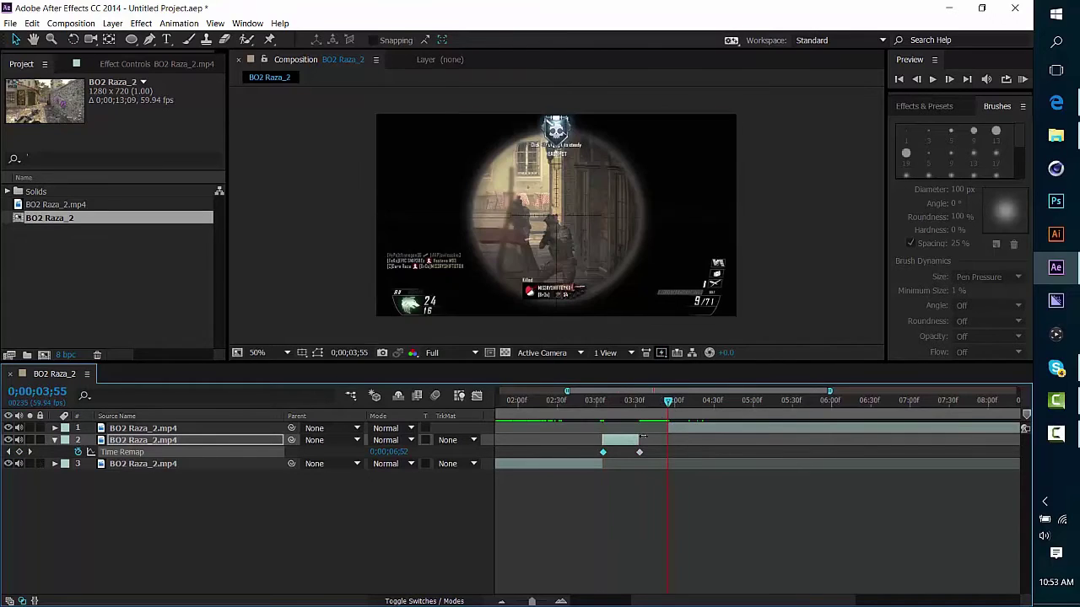
pyautogui.moveTo(641, 453); pyautogui.dragTo(668, 439)
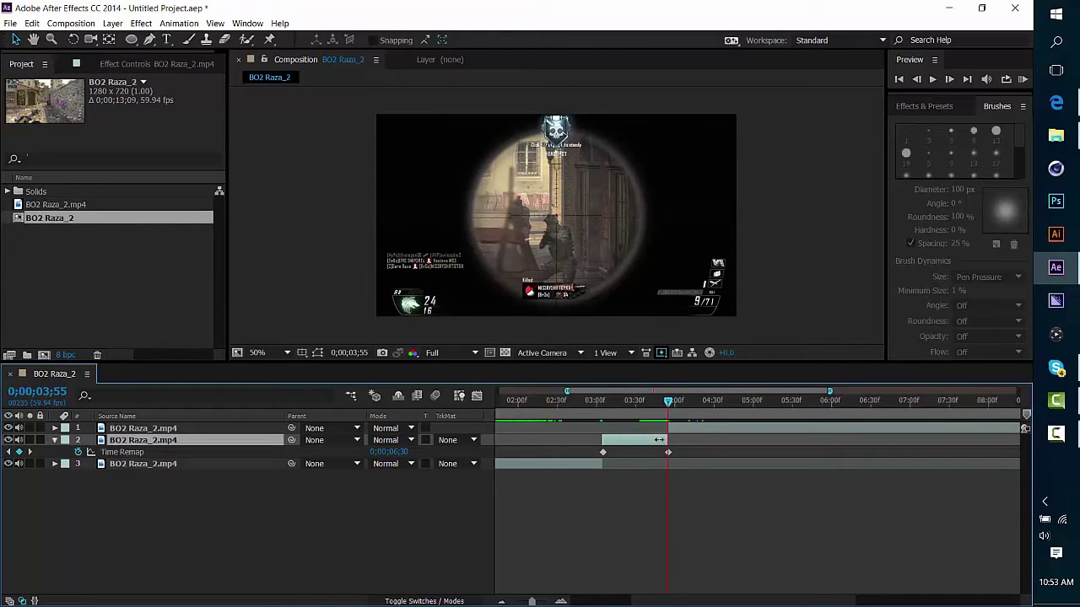
pyautogui.moveTo(592, 401); pyautogui.dragTo(721, 426)
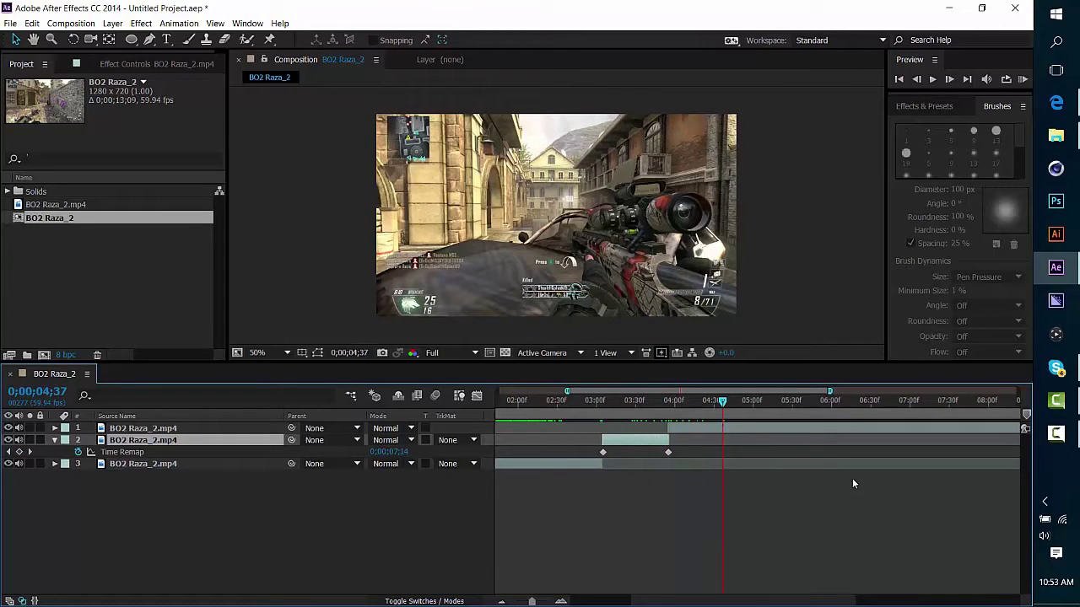
# Step: Set the work area from about 2 to 5 seconds and trim the composition to it
pyautogui.click(501, 602)
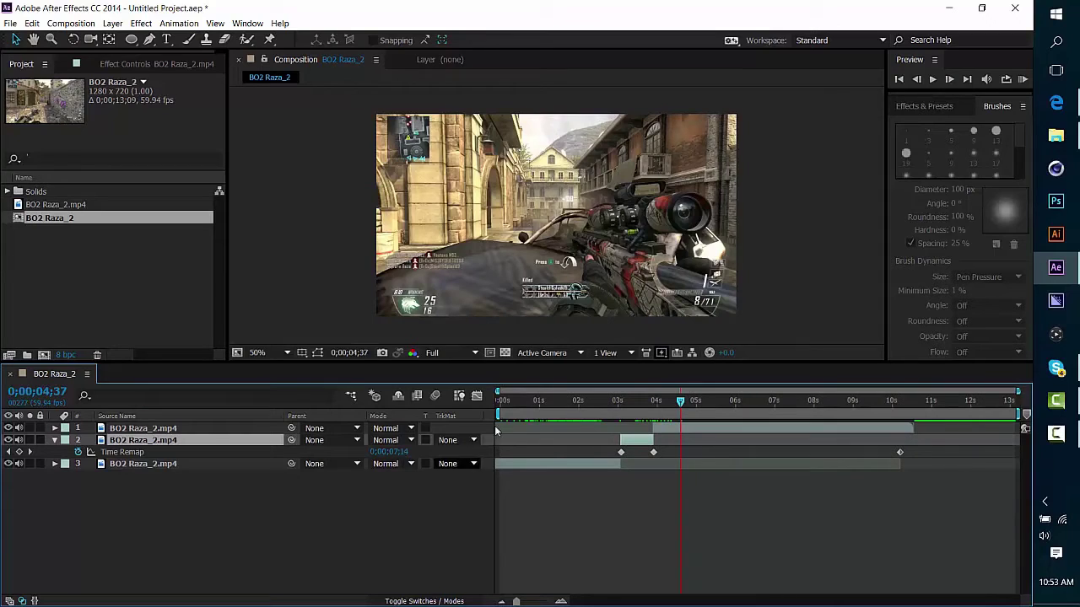
pyautogui.moveTo(500, 413); pyautogui.dragTo(582, 414)
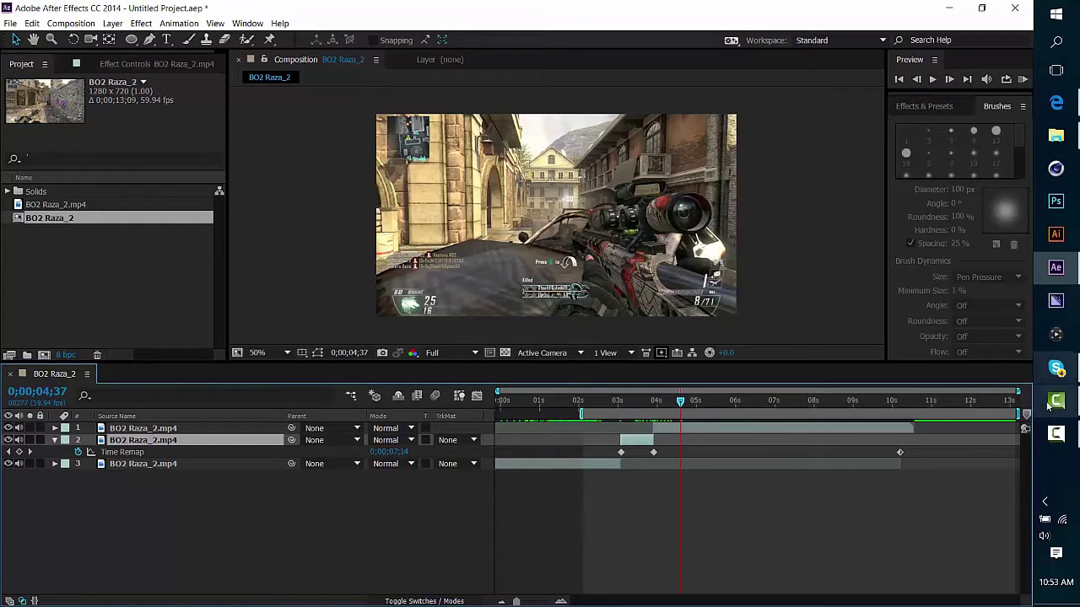
pyautogui.moveTo(1017, 414); pyautogui.dragTo(693, 423)
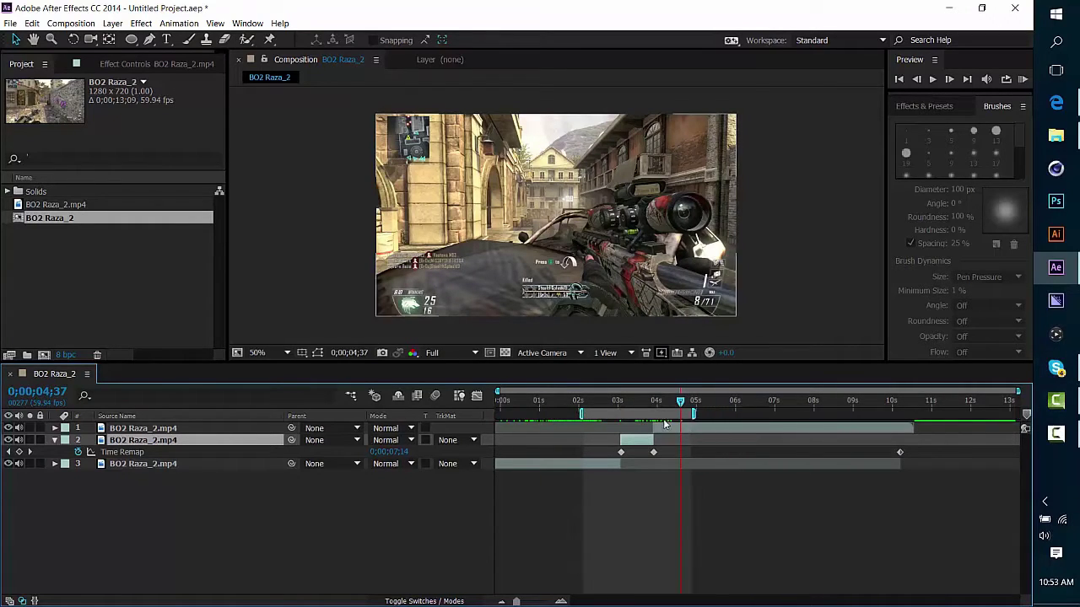
pyautogui.rightClick(660, 415)
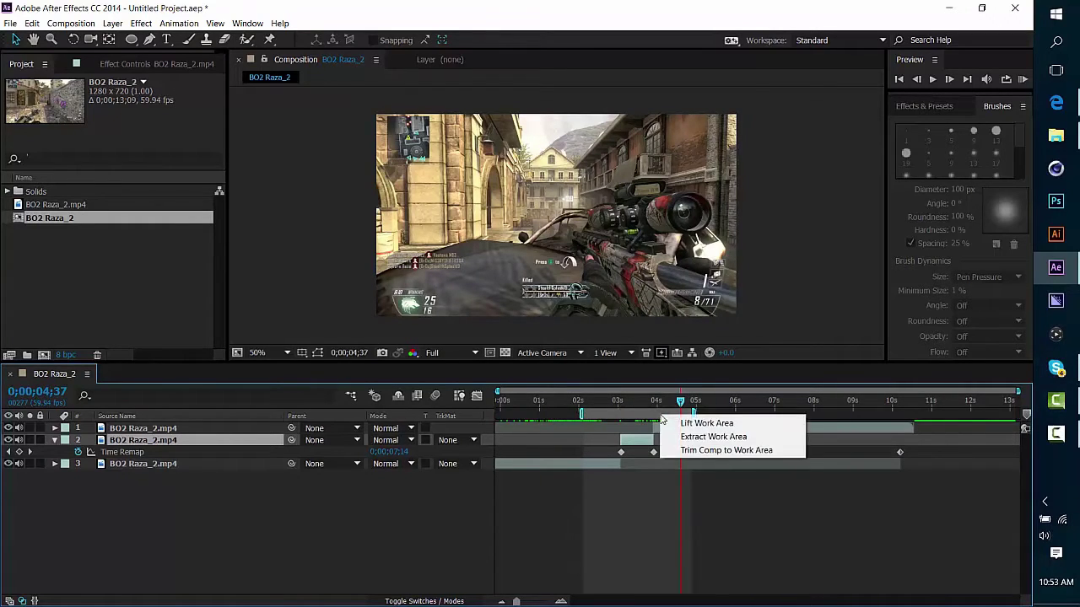
pyautogui.click(709, 437)
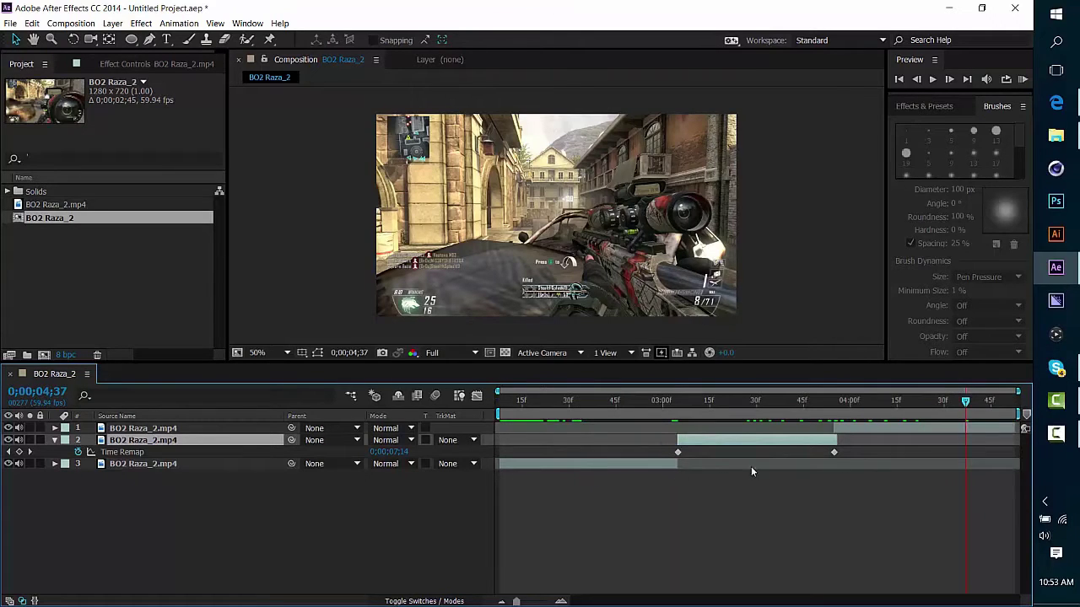
# Step: Review the slowed scope segment and trim its end flush with its last Time Remap keyframe
pyautogui.moveTo(654, 406); pyautogui.dragTo(741, 439)
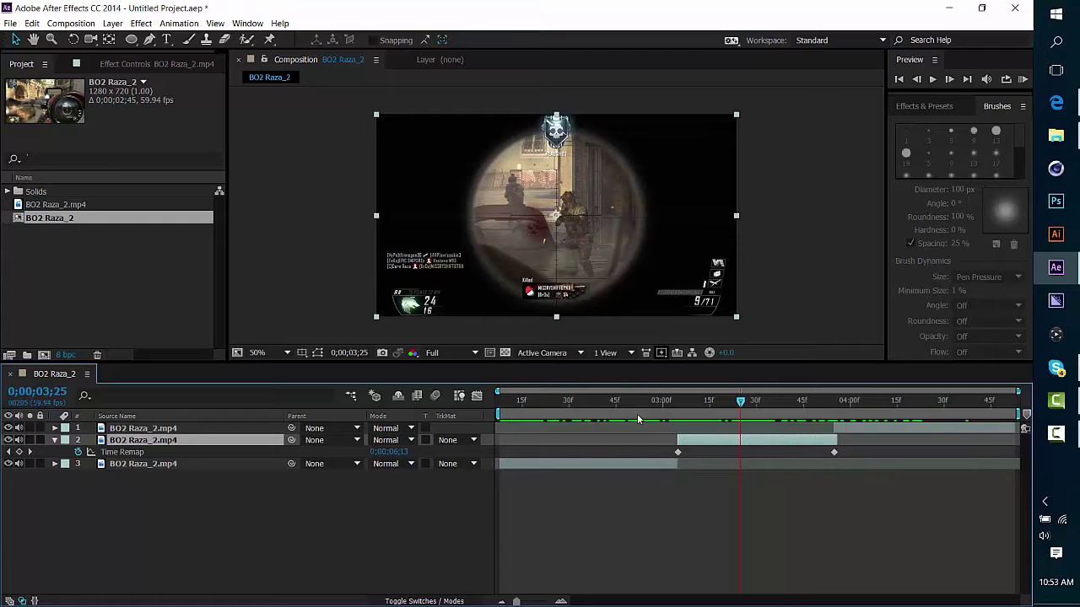
pyautogui.click(665, 401)
pyautogui.moveTo(679, 408); pyautogui.dragTo(782, 454)
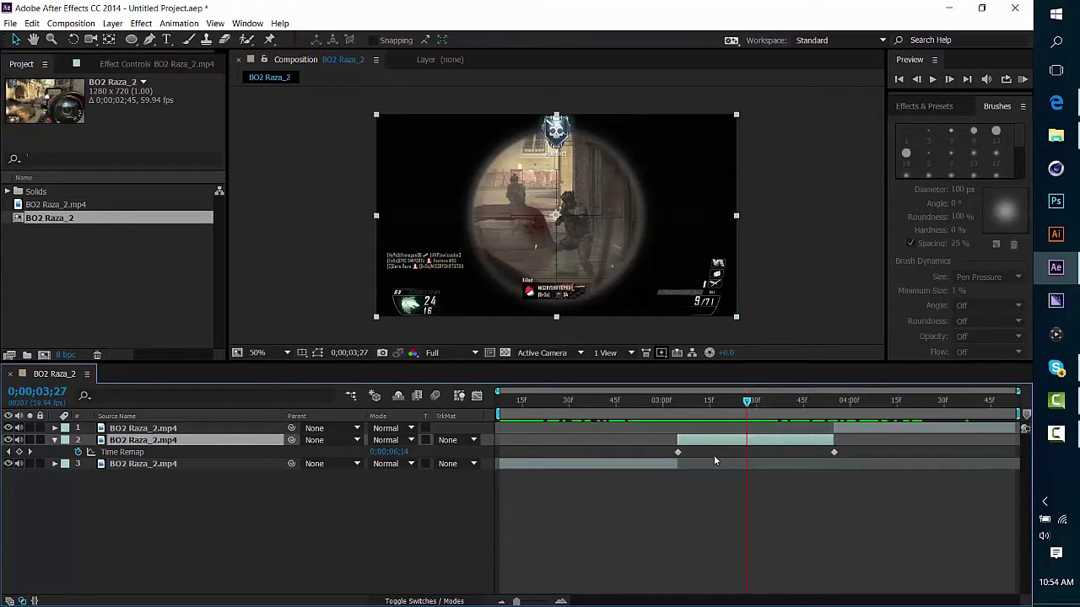
# Step: Duplicate the time-remapped middle layer, with the lower copy hidden and its properties collapsed
pyautogui.hotkey('ctrl', 'd')
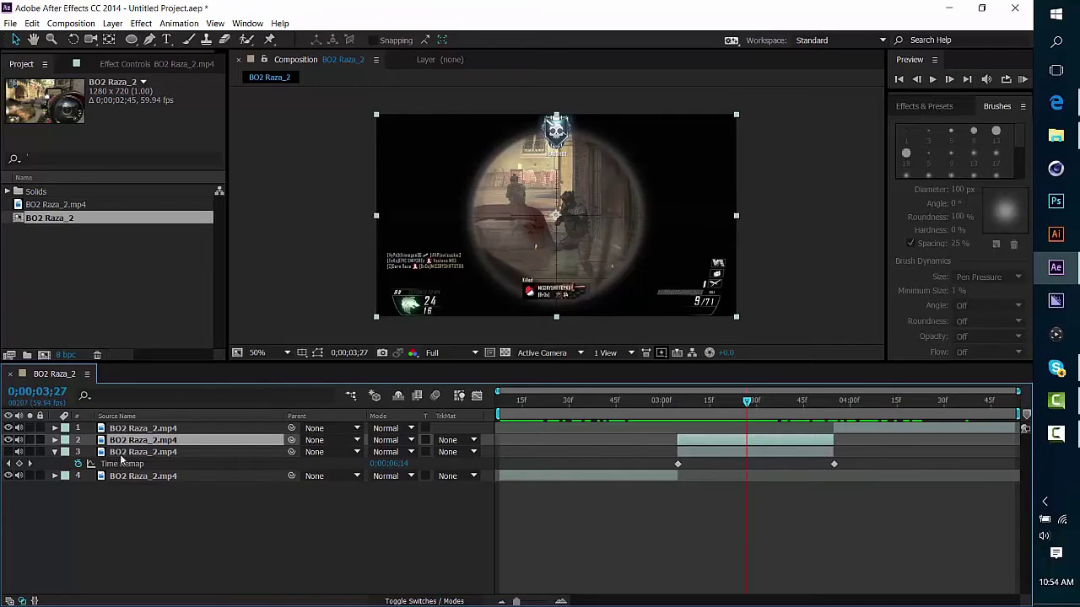
pyautogui.click(55, 452)
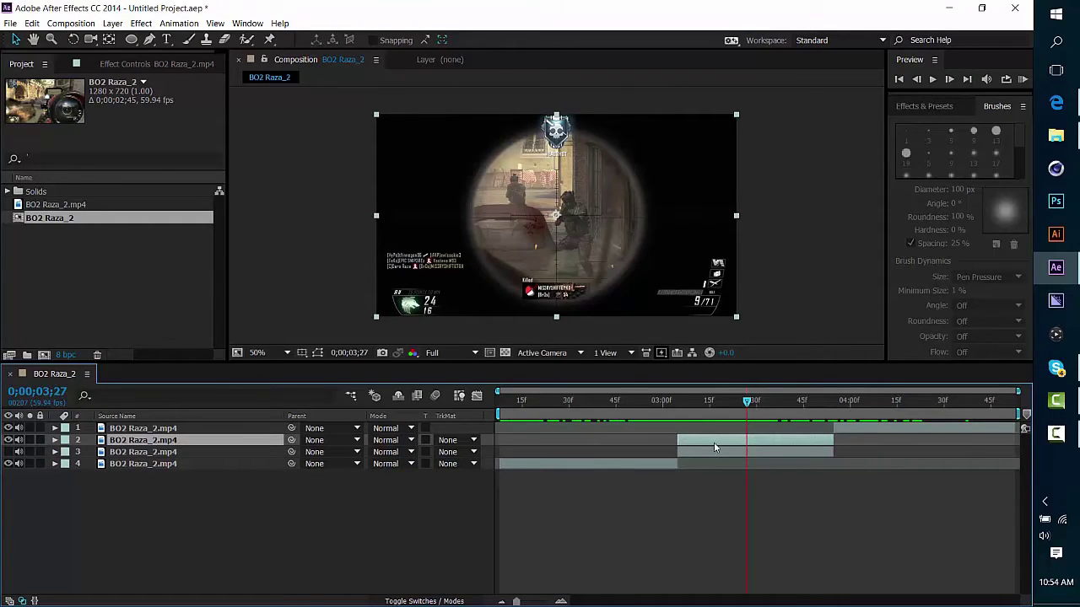
# Step: Draw a circular mask around the scope view on the upper copy of the middle layer with the Ellipse tool
pyautogui.click(131, 41)
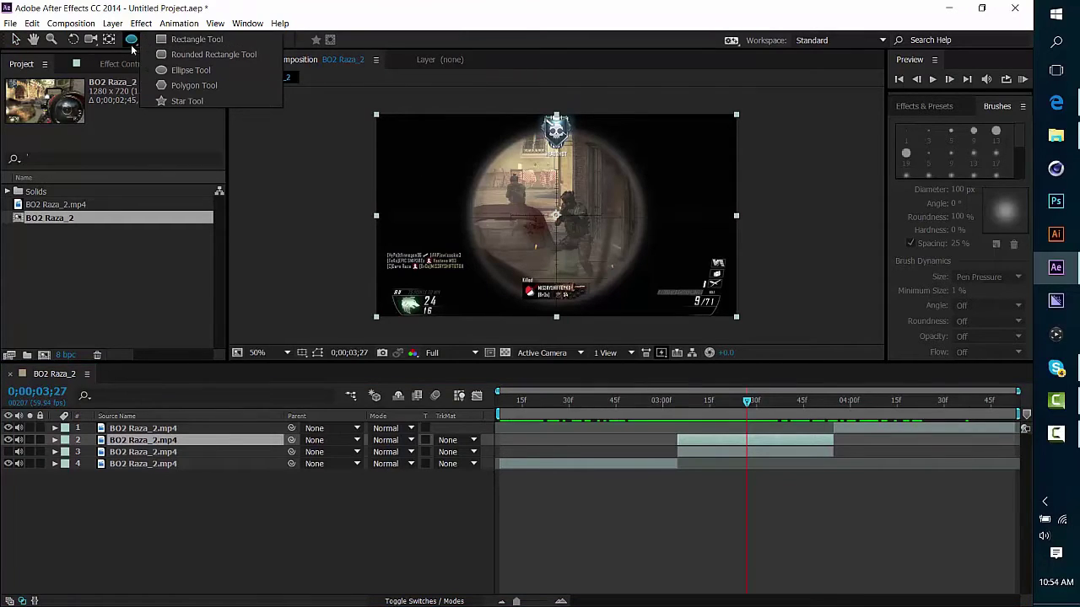
pyautogui.click(131, 40)
pyautogui.click(131, 40)
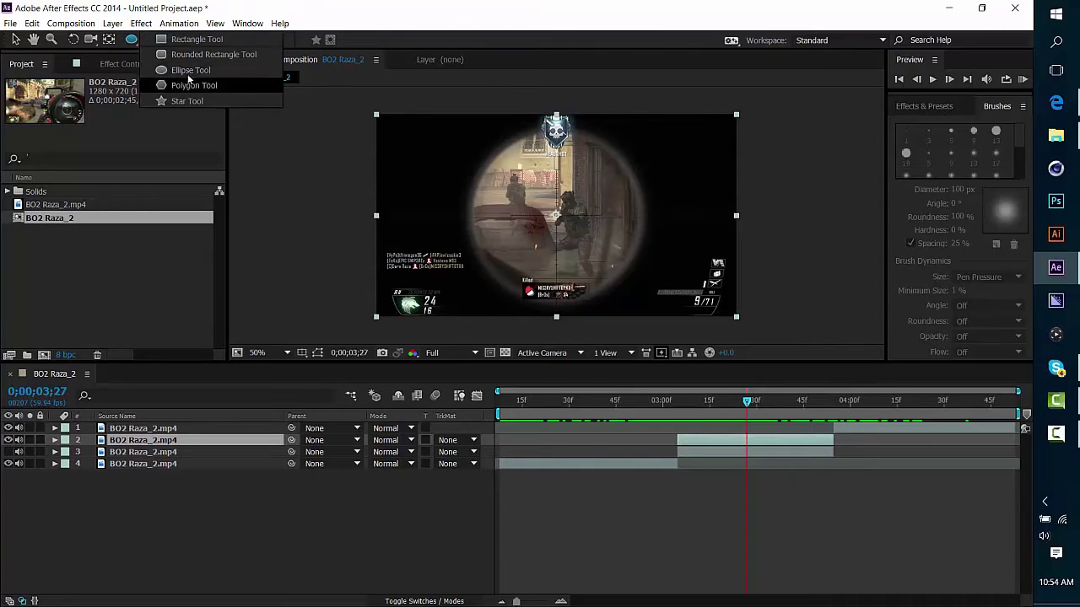
pyautogui.click(189, 38)
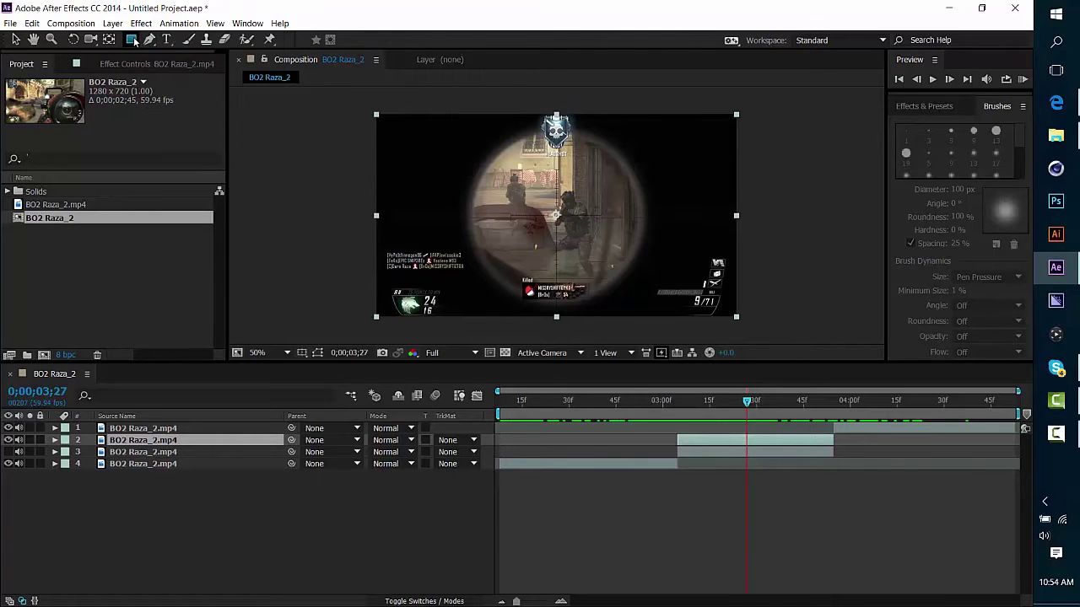
pyautogui.click(132, 40)
pyautogui.click(174, 71)
pyautogui.moveTo(449, 146); pyautogui.dragTo(625, 244)
pyautogui.click(15, 40)
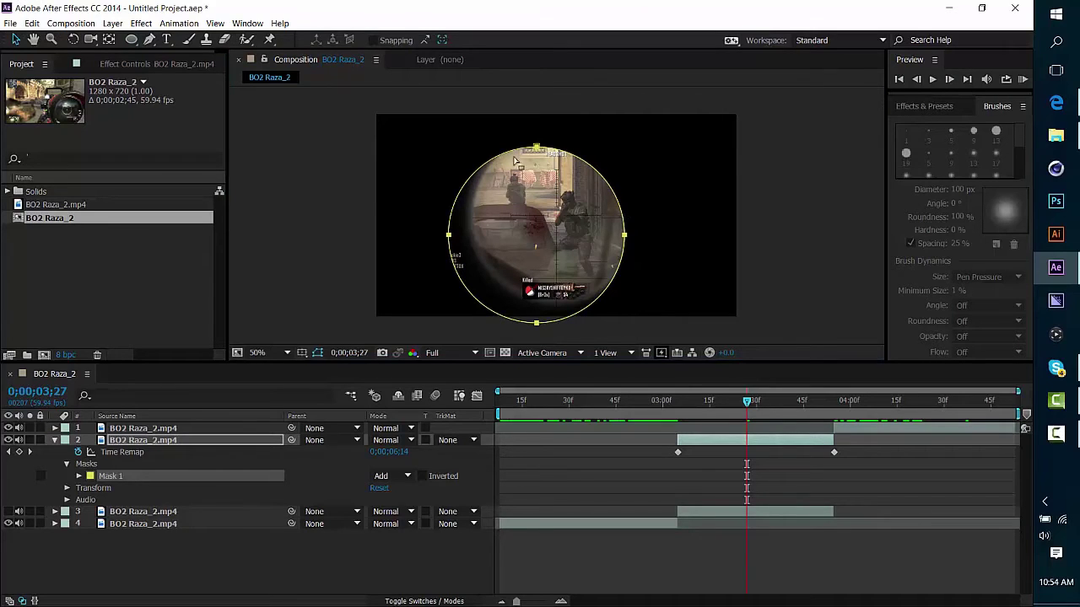
# Step: Move and resize the circular mask to fit the scope's edge, and hide the mask outline
pyautogui.moveTo(541, 147); pyautogui.dragTo(558, 131)
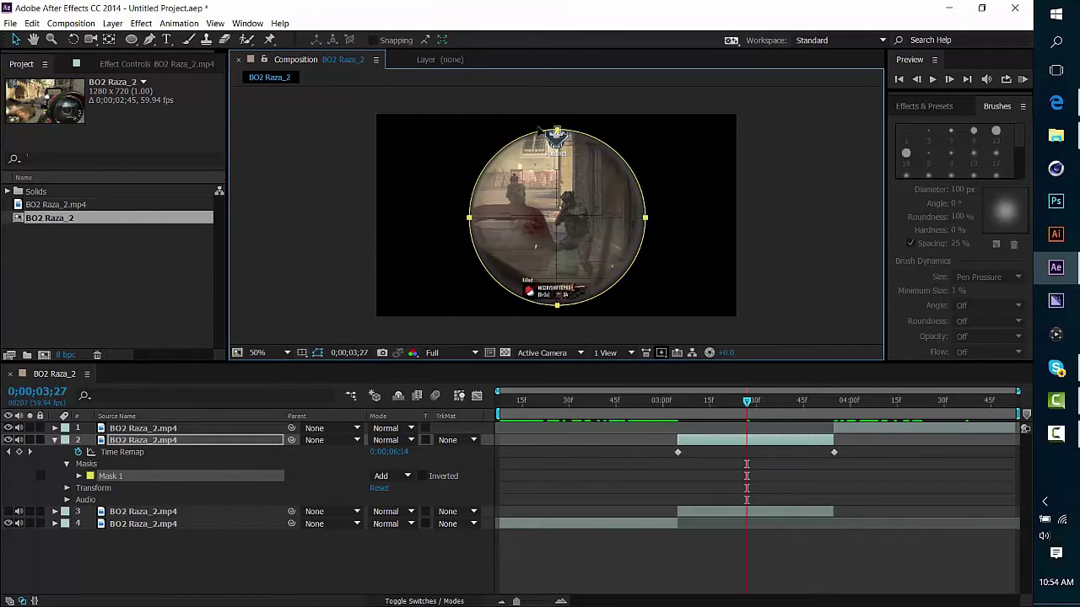
pyautogui.doubleClick(471, 220)
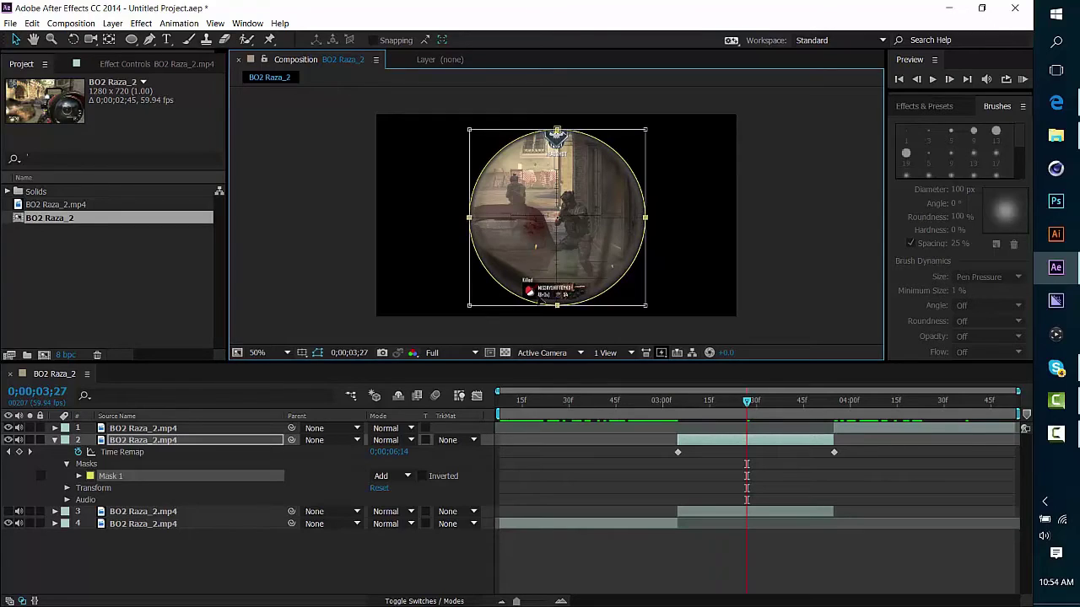
pyautogui.moveTo(563, 300); pyautogui.dragTo(566, 303)
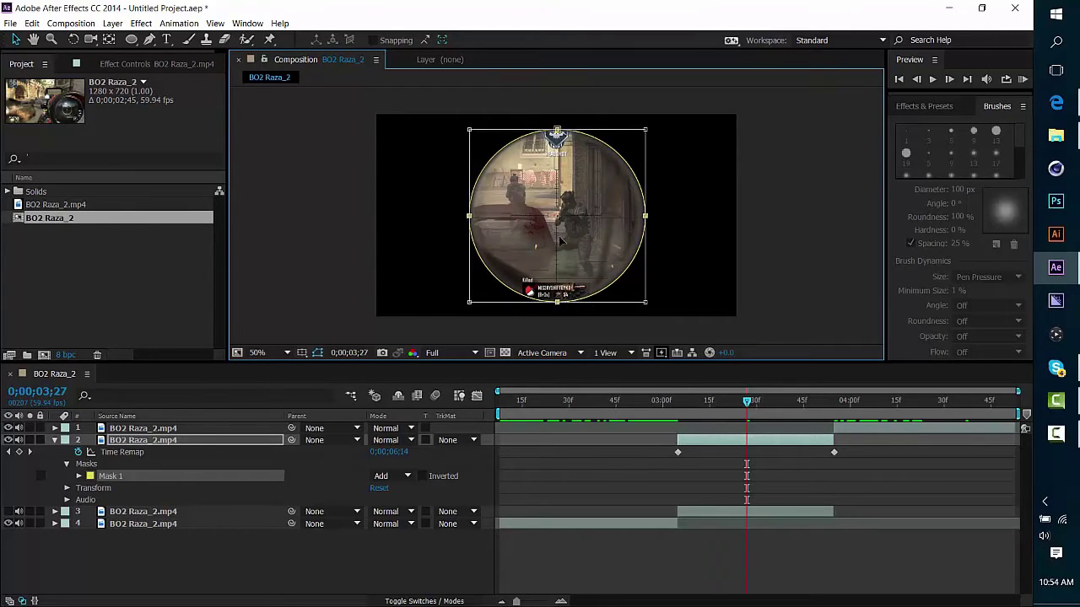
pyautogui.click(319, 353)
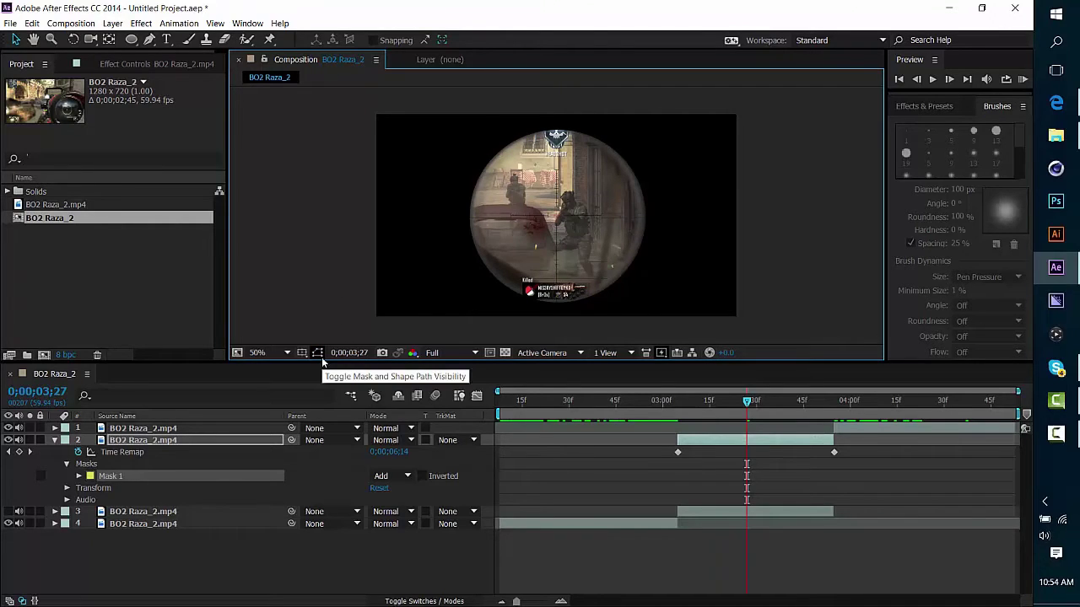
# Step: Show the mask outline and set the masked upper copy's Scale to 105%
pyautogui.click(321, 357)
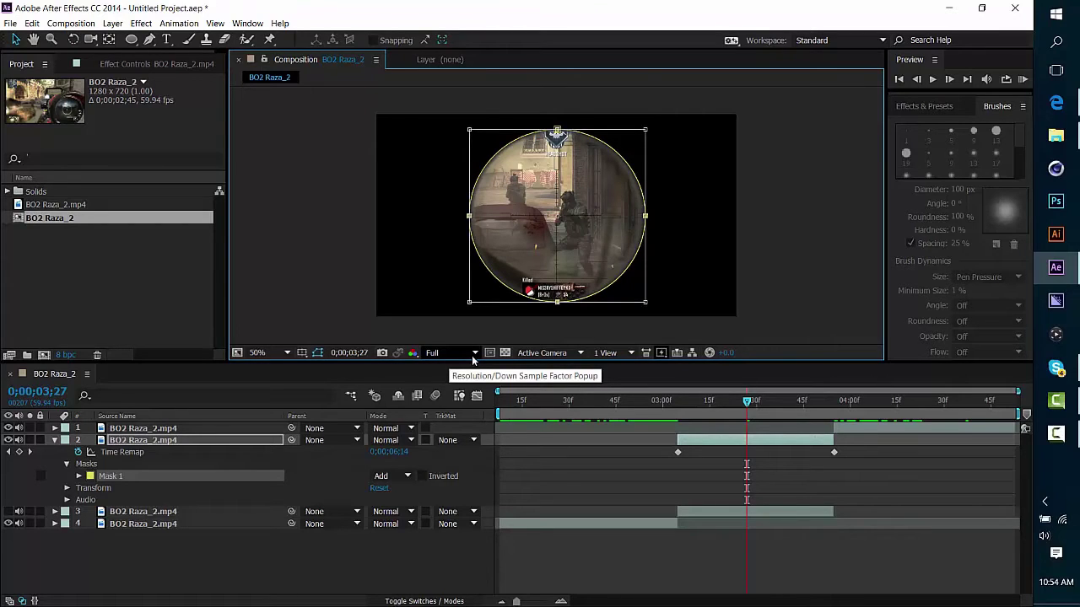
pyautogui.click(921, 107)
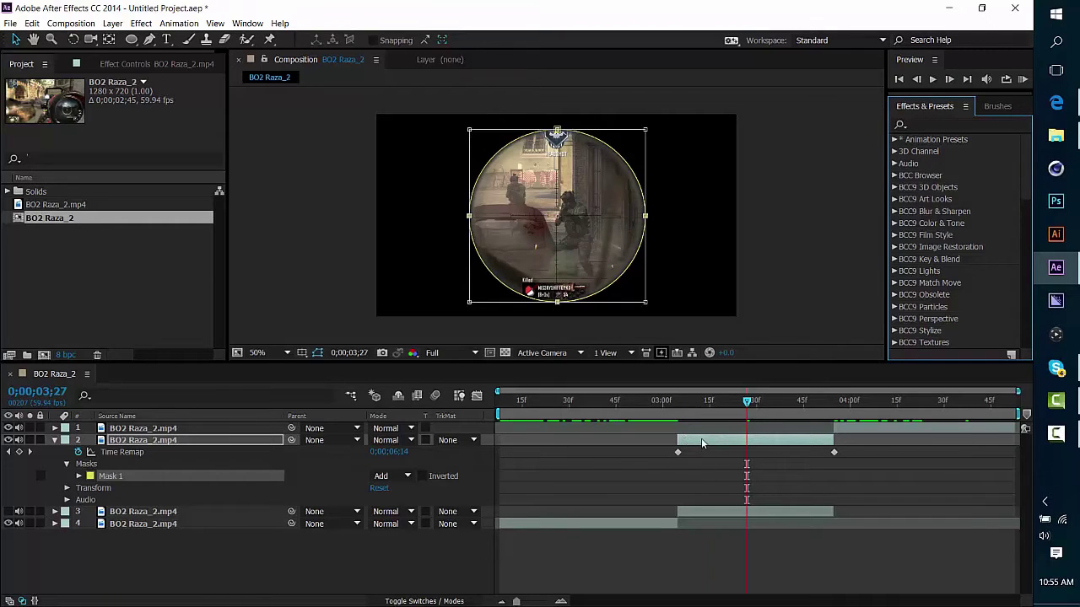
pyautogui.click(701, 439)
pyautogui.click(693, 512)
pyautogui.click(708, 441)
pyautogui.press('s')
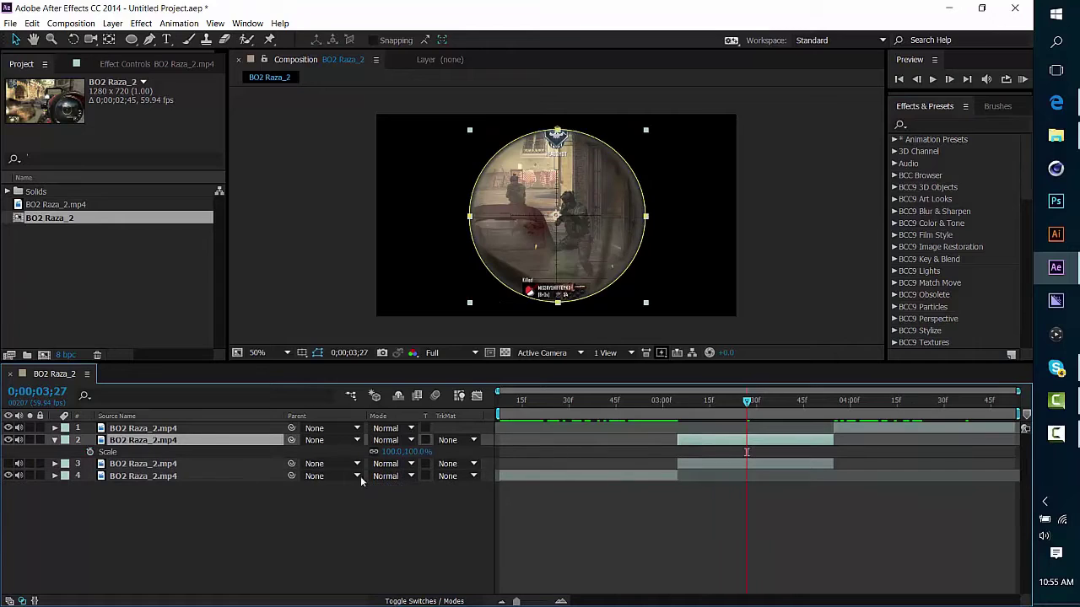
pyautogui.click(415, 452)
pyautogui.write('105')
pyautogui.press('Return')
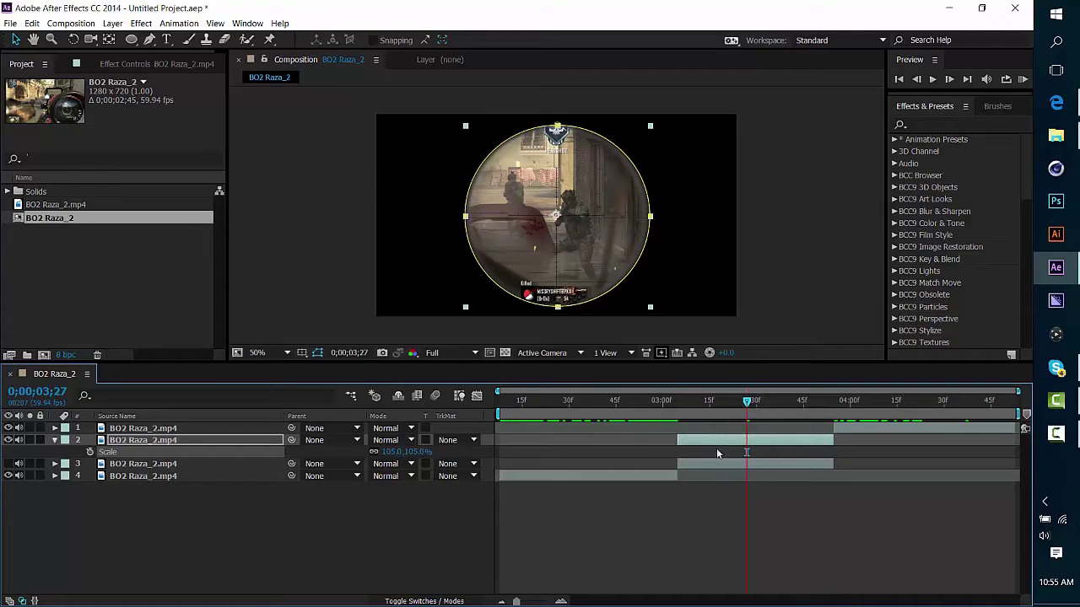
# Step: Keyframe the masked layer's Scale at 105% at its start, 0;00;03;05, and at 52% at 0;00;03;39
pyautogui.moveTo(744, 413); pyautogui.dragTo(680, 410)
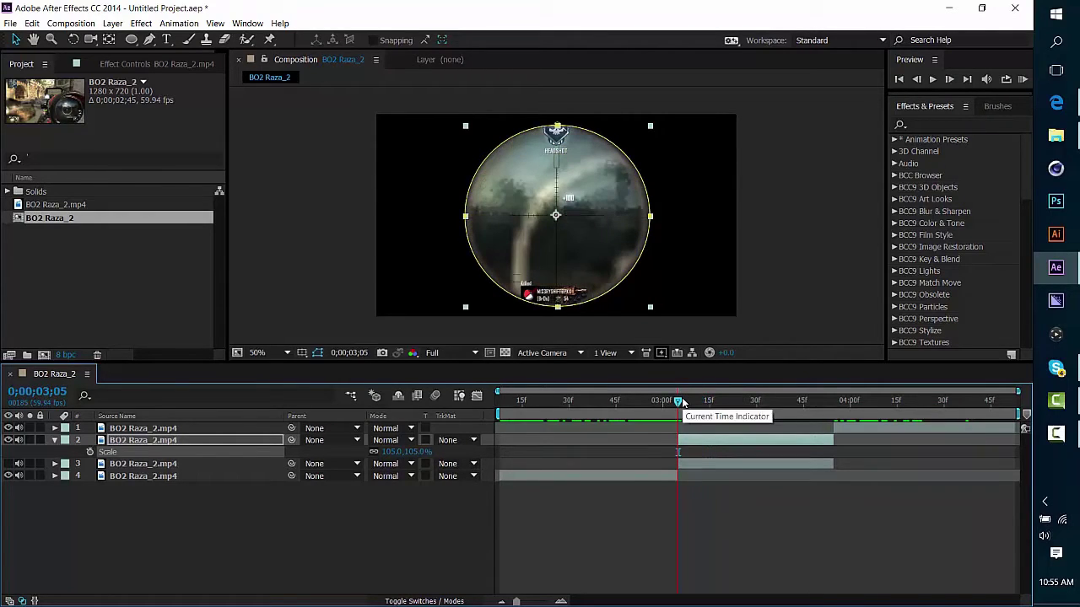
pyautogui.click(90, 452)
pyautogui.moveTo(677, 403); pyautogui.dragTo(787, 412)
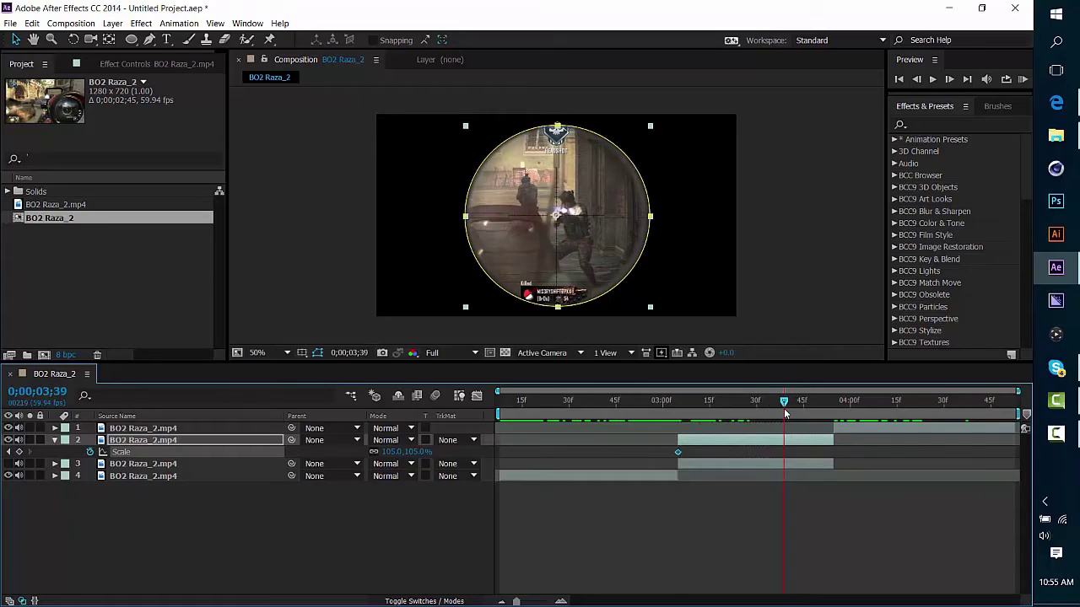
pyautogui.moveTo(413, 452); pyautogui.dragTo(396, 477)
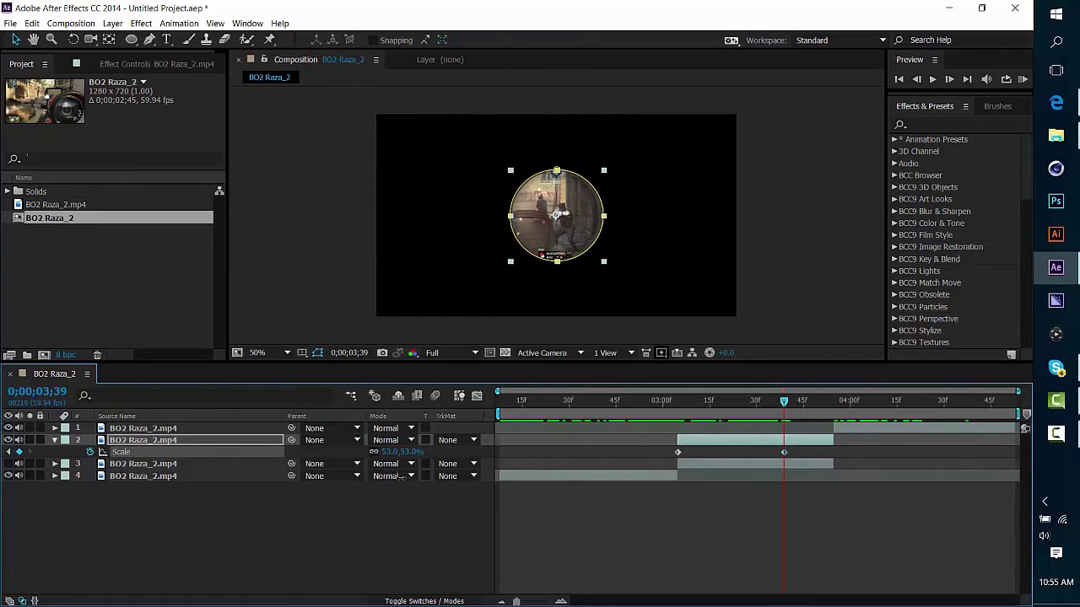
# Step: Add a Scale keyframe of 105% at the masked layer's end, 0;00;03;55
pyautogui.click(829, 405)
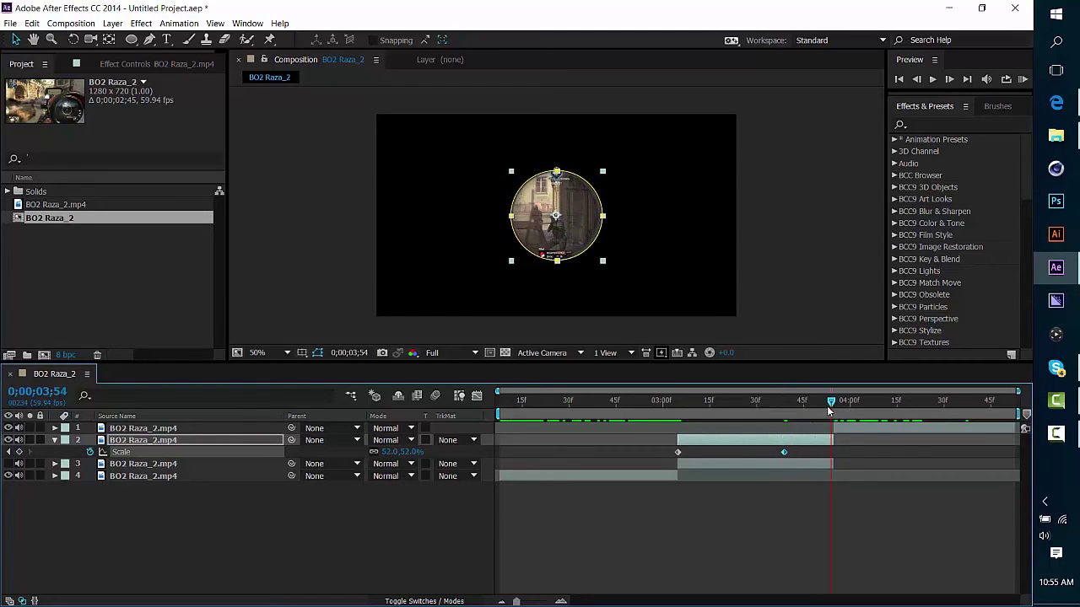
pyautogui.click(949, 79)
pyautogui.click(409, 453)
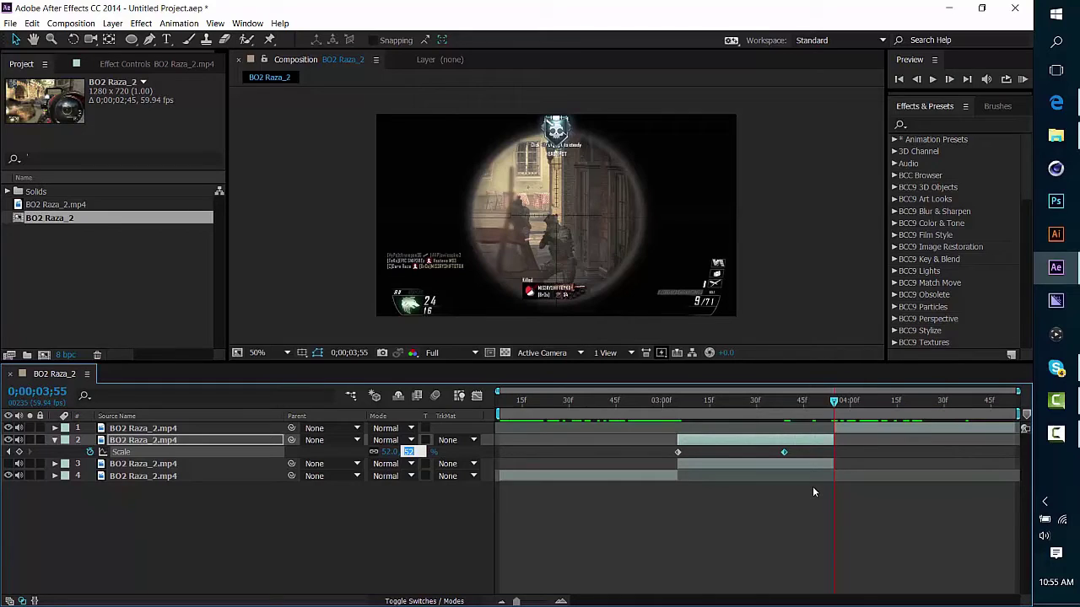
pyautogui.write('105')
pyautogui.press('Return')
pyautogui.moveTo(832, 401); pyautogui.dragTo(843, 426)
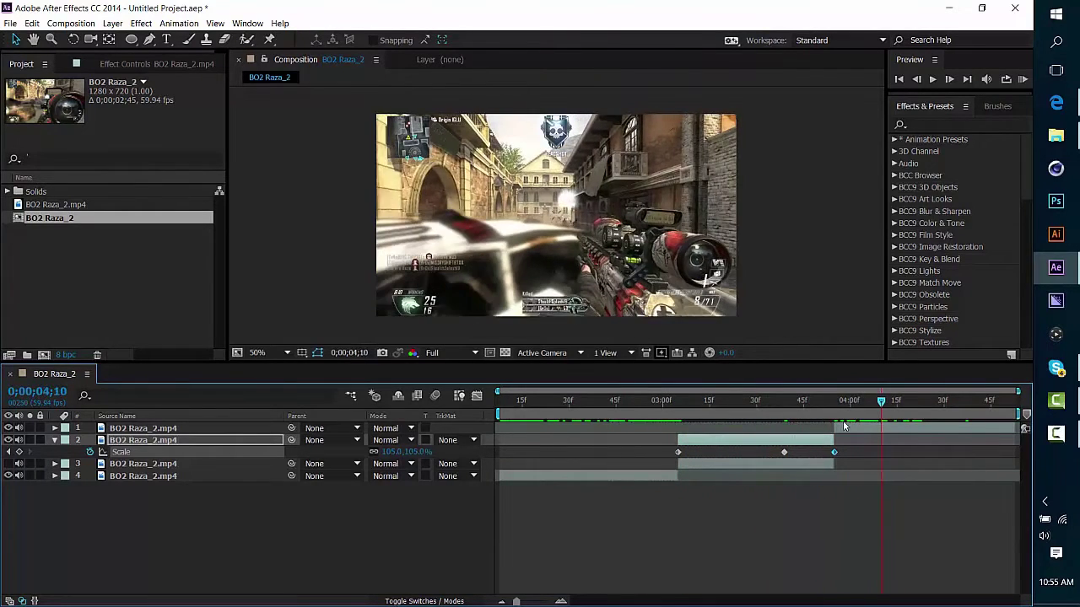
# Step: Apply Easy Ease to all three Scale keyframes of the masked layer
pyautogui.moveTo(729, 404); pyautogui.dragTo(851, 456)
pyautogui.rightClick(835, 458)
pyautogui.moveTo(852, 444)
pyautogui.click(686, 472)
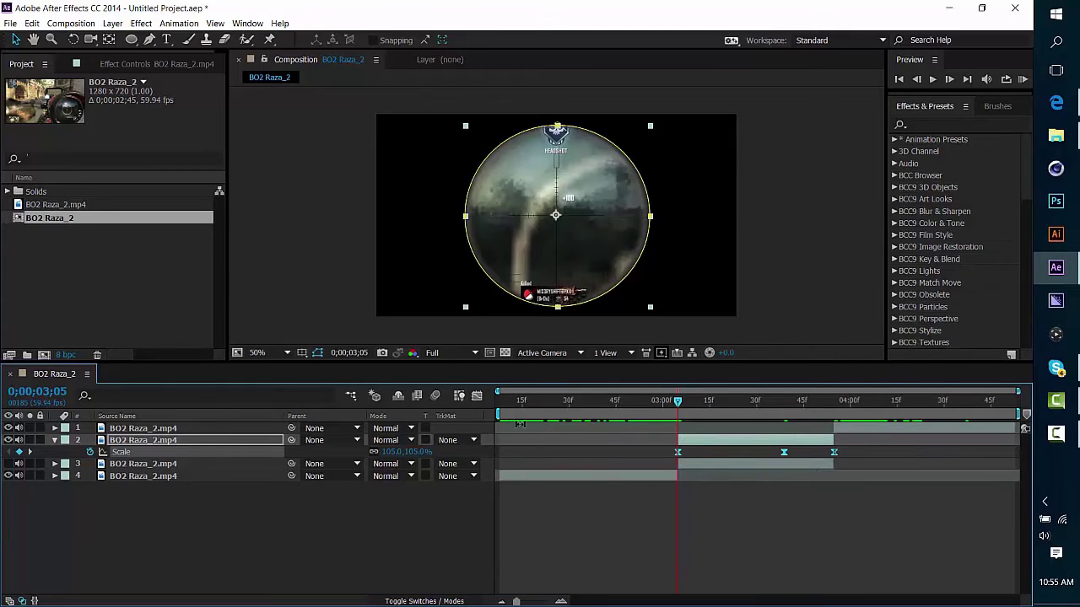
# Step: Shorten the handles of the first and last Scale keyframes in the graph editor to steepen both ends of the curve
pyautogui.click(476, 395)
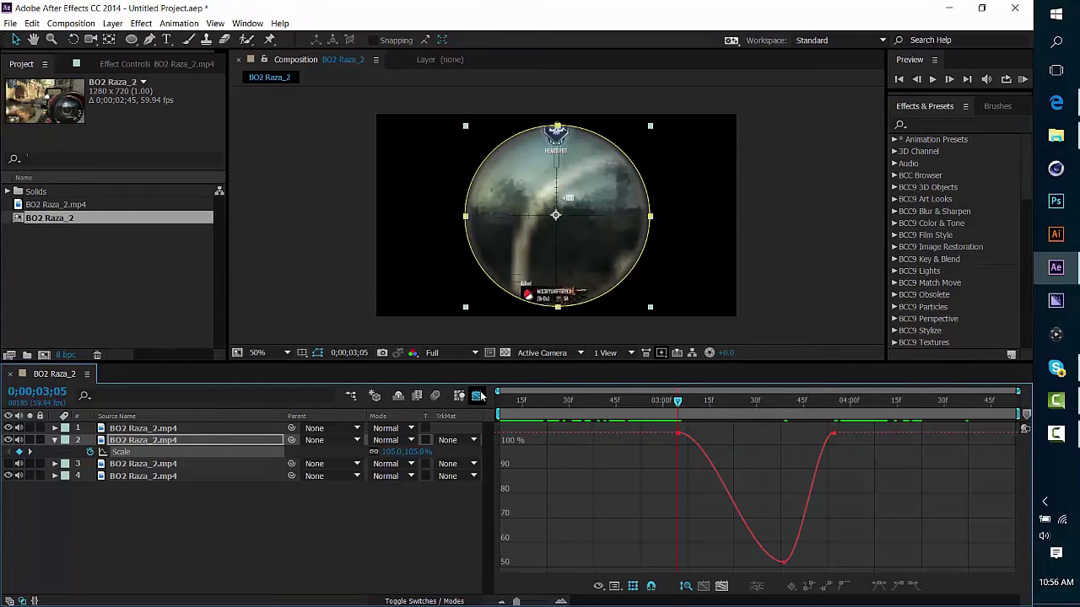
pyautogui.click(678, 433)
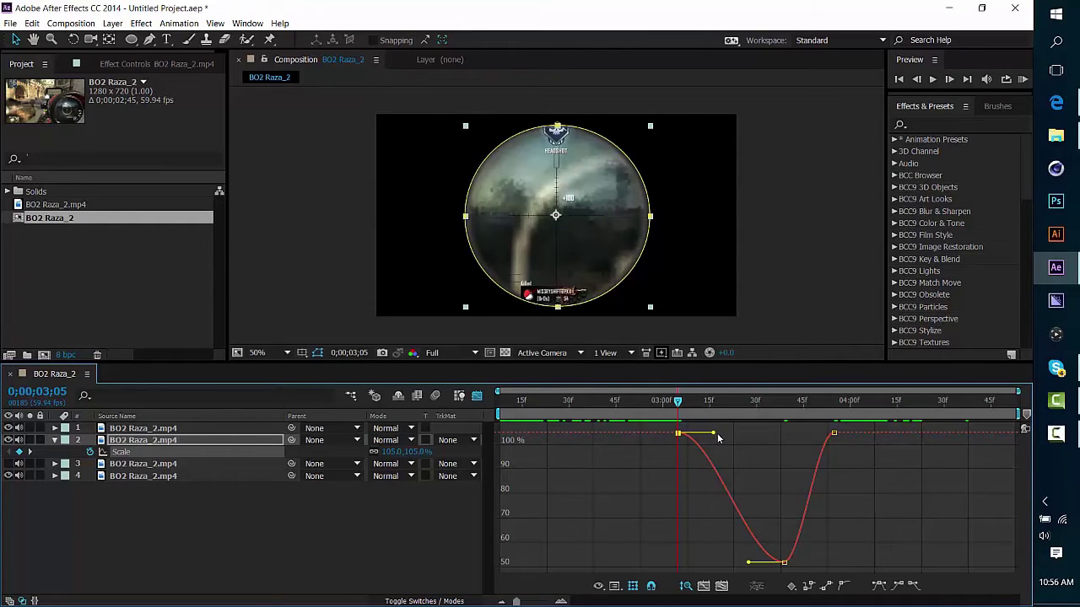
pyautogui.moveTo(713, 435); pyautogui.dragTo(659, 442)
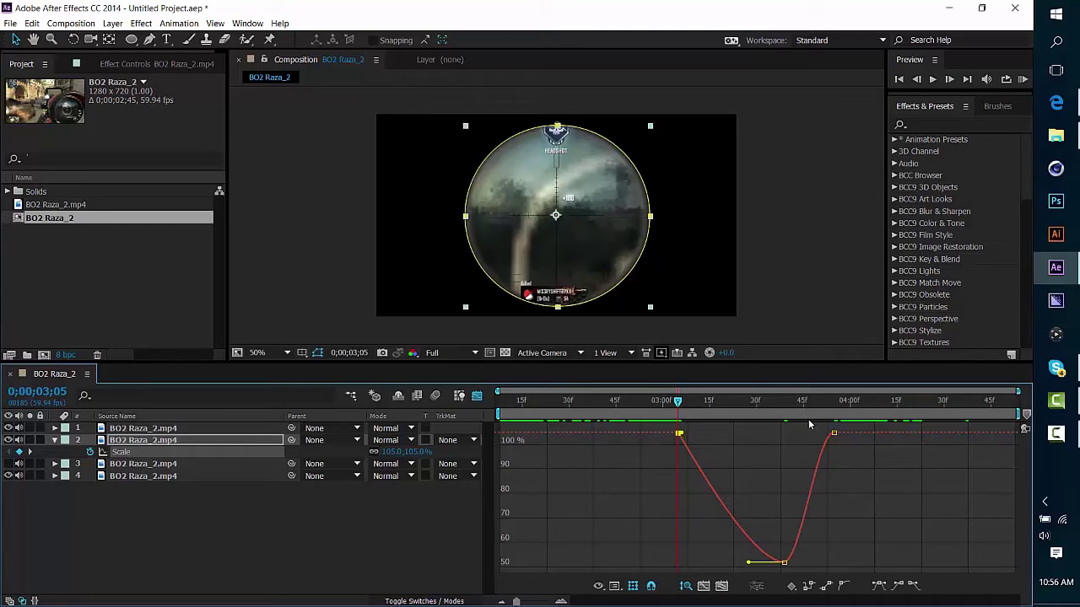
pyautogui.click(835, 434)
pyautogui.moveTo(818, 433); pyautogui.dragTo(877, 439)
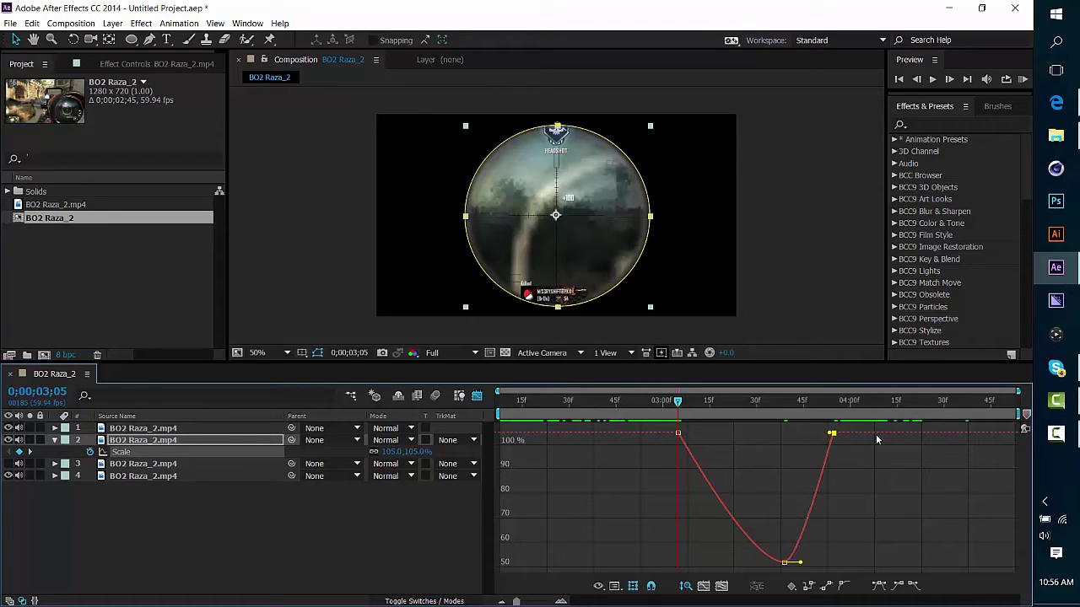
# Step: Extend both handles of the middle Scale keyframe to broaden the curve's dip, and scrub through the zoom animation outside the graph editor
pyautogui.moveTo(802, 562); pyautogui.dragTo(869, 561)
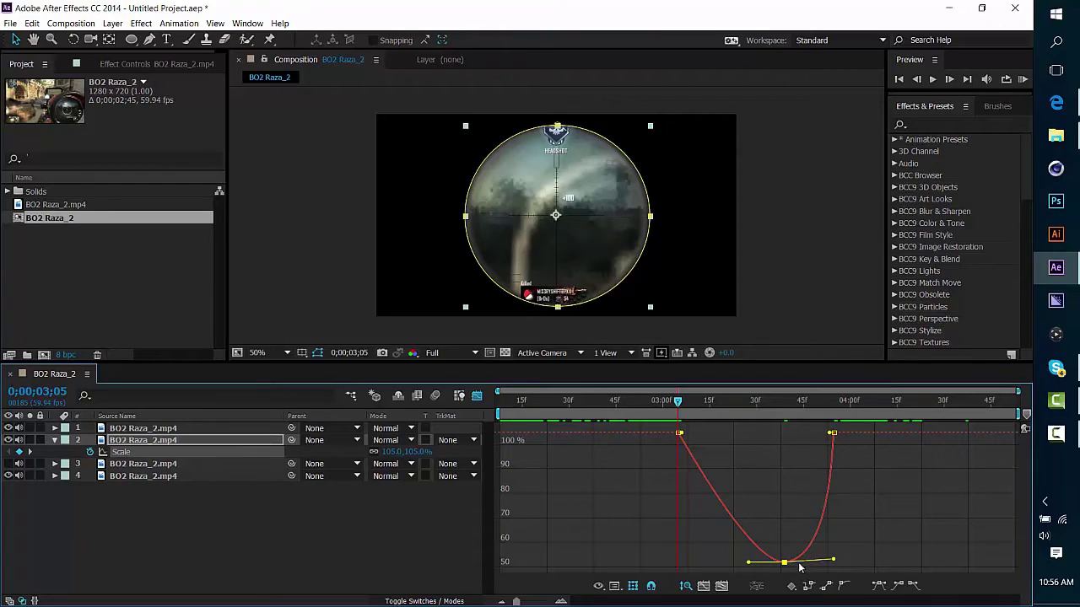
pyautogui.moveTo(748, 563); pyautogui.dragTo(633, 554)
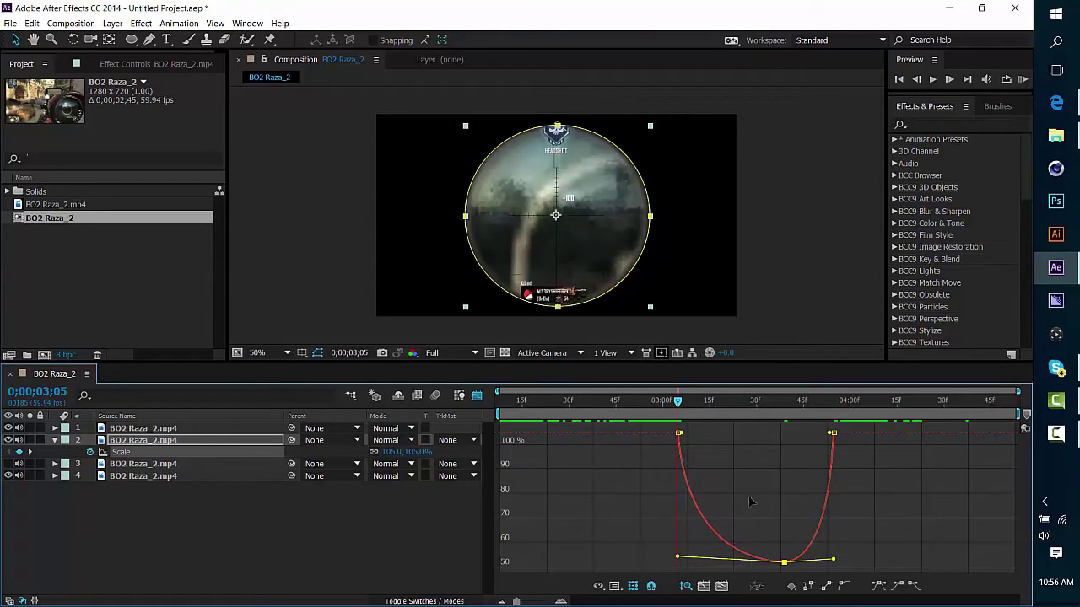
pyautogui.click(477, 396)
pyautogui.moveTo(675, 409); pyautogui.dragTo(763, 426)
pyautogui.moveTo(676, 408); pyautogui.dragTo(644, 458)
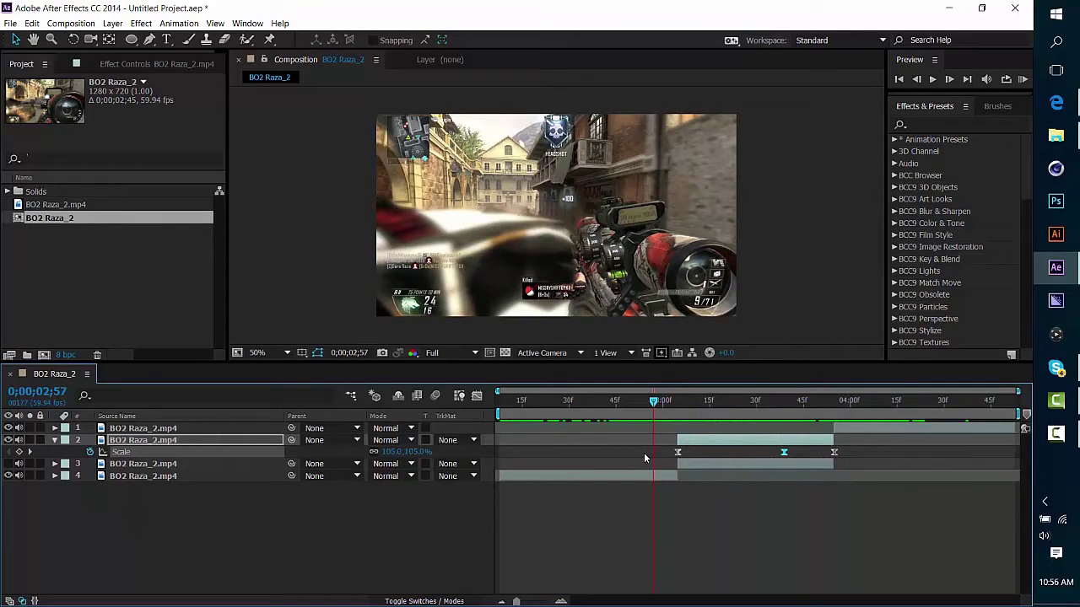
pyautogui.moveTo(652, 400); pyautogui.dragTo(725, 419)
pyautogui.moveTo(838, 423); pyautogui.dragTo(706, 456)
# Step: Make the lower copy of the middle layer visible and enlarge its Scale to 384% to fill the background
pyautogui.click(9, 464)
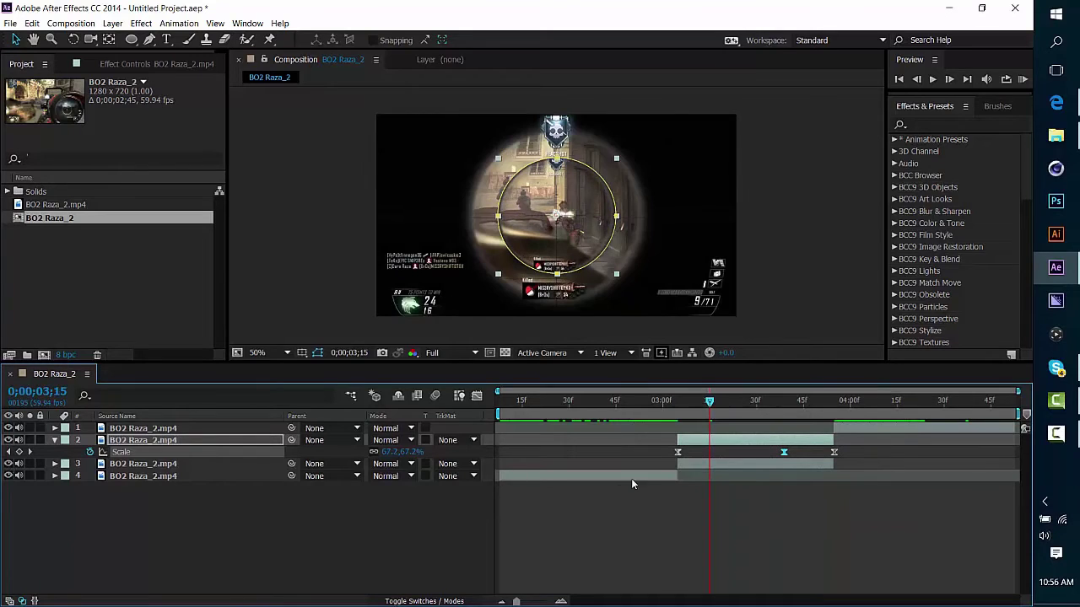
pyautogui.click(680, 463)
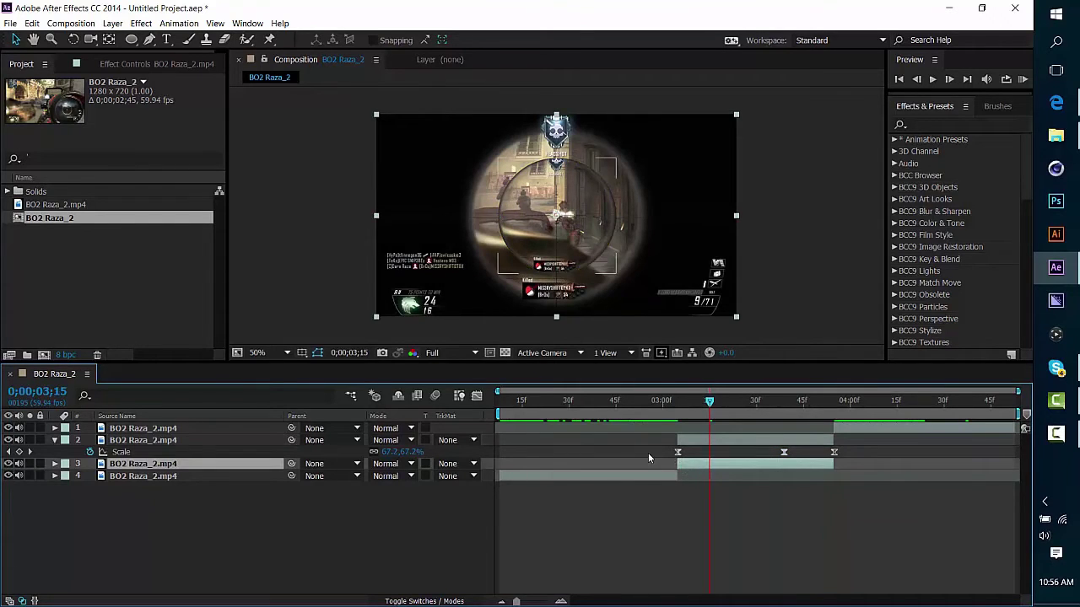
pyautogui.press('s')
pyautogui.moveTo(419, 475); pyautogui.dragTo(608, 465)
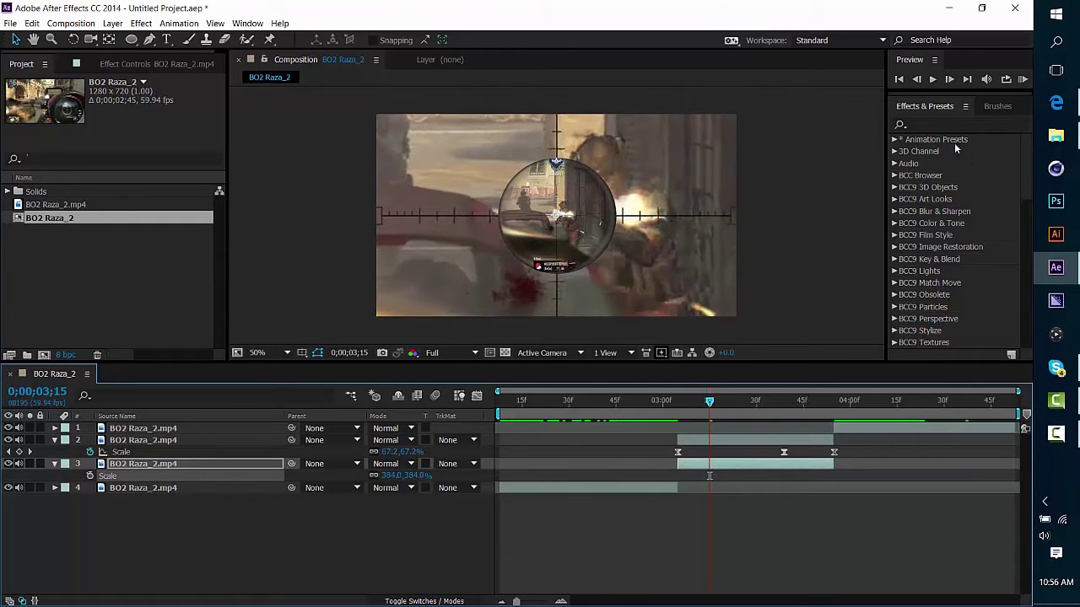
# Step: Apply Camera Lens Blur to the enlarged lower copy and set its Blur Radius to 10
pyautogui.click(939, 126)
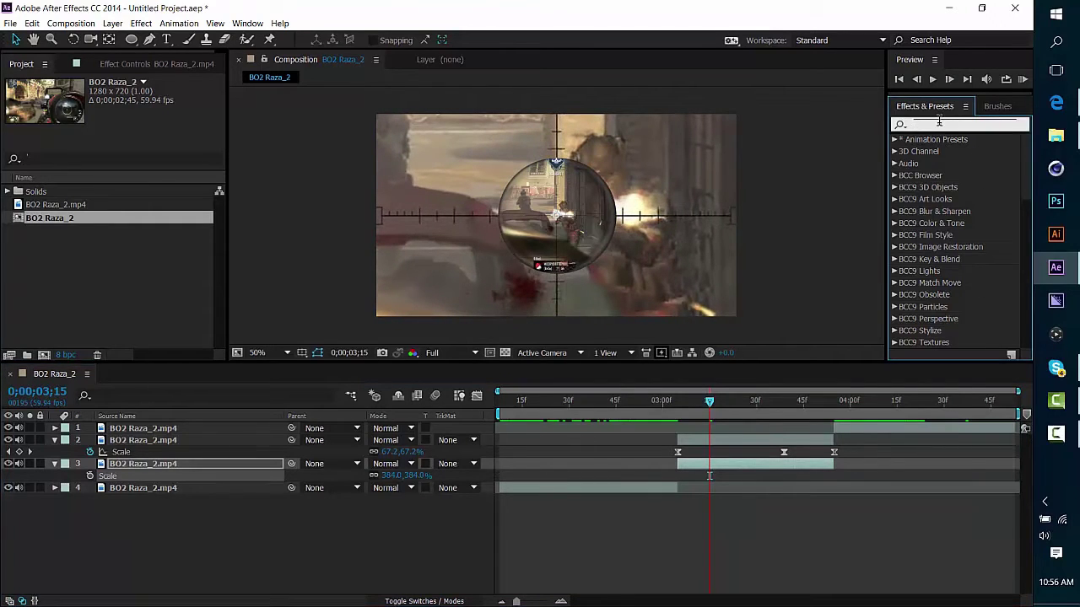
pyautogui.write('camera')
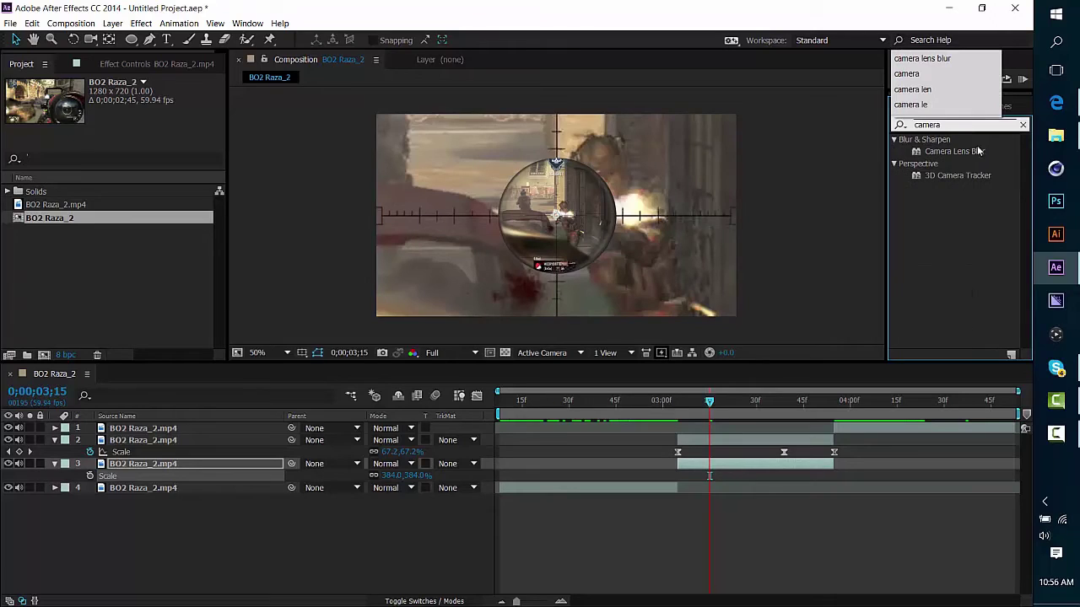
pyautogui.moveTo(955, 153); pyautogui.dragTo(750, 461)
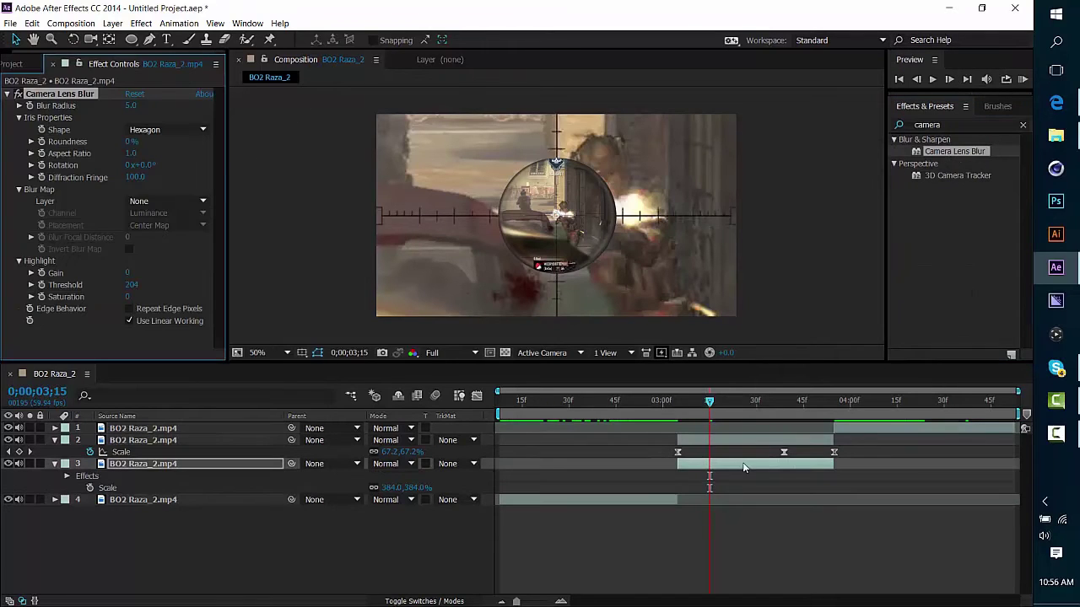
pyautogui.click(130, 105)
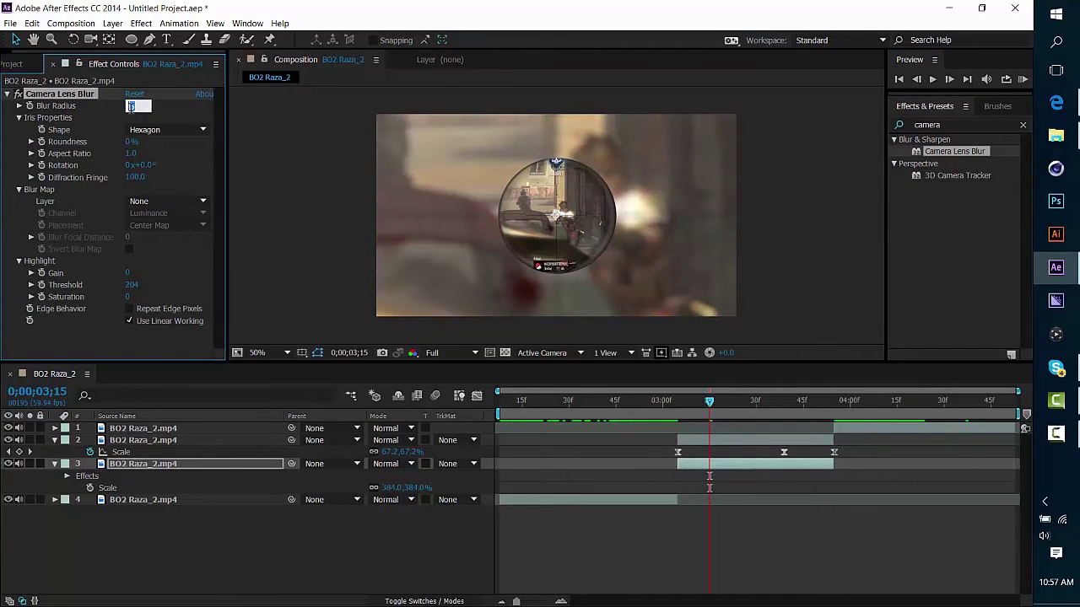
pyautogui.write('10')
pyautogui.press('Return')
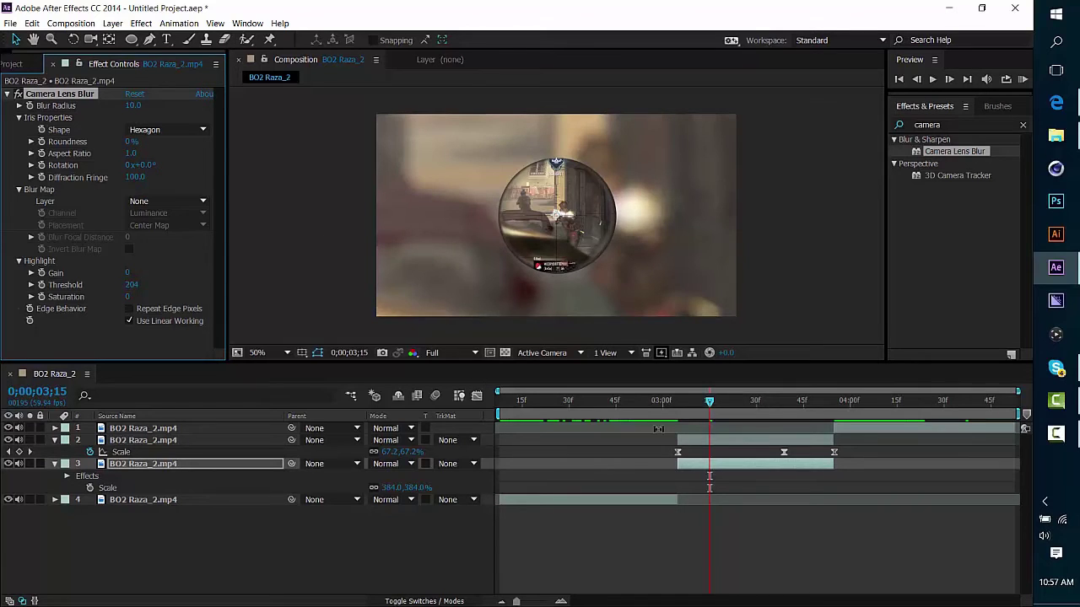
# Step: Hide the blurred lower copy and add a 0° Rotation keyframe at the masked layer's start, 0;00;03;05
pyautogui.moveTo(720, 408); pyautogui.dragTo(727, 447)
pyautogui.click(8, 463)
pyautogui.click(708, 445)
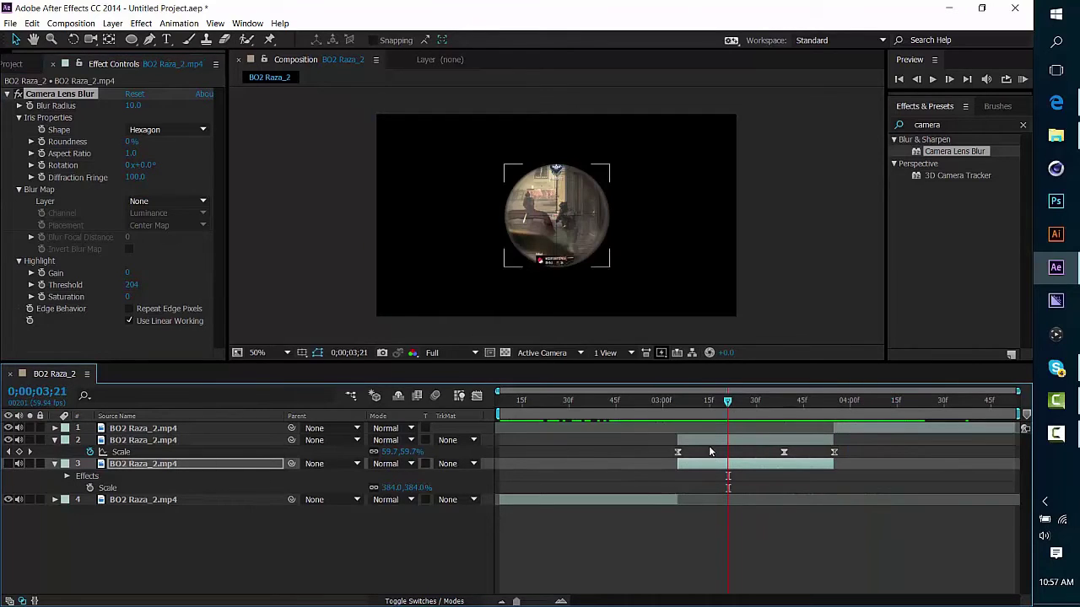
pyautogui.moveTo(726, 403); pyautogui.dragTo(678, 404)
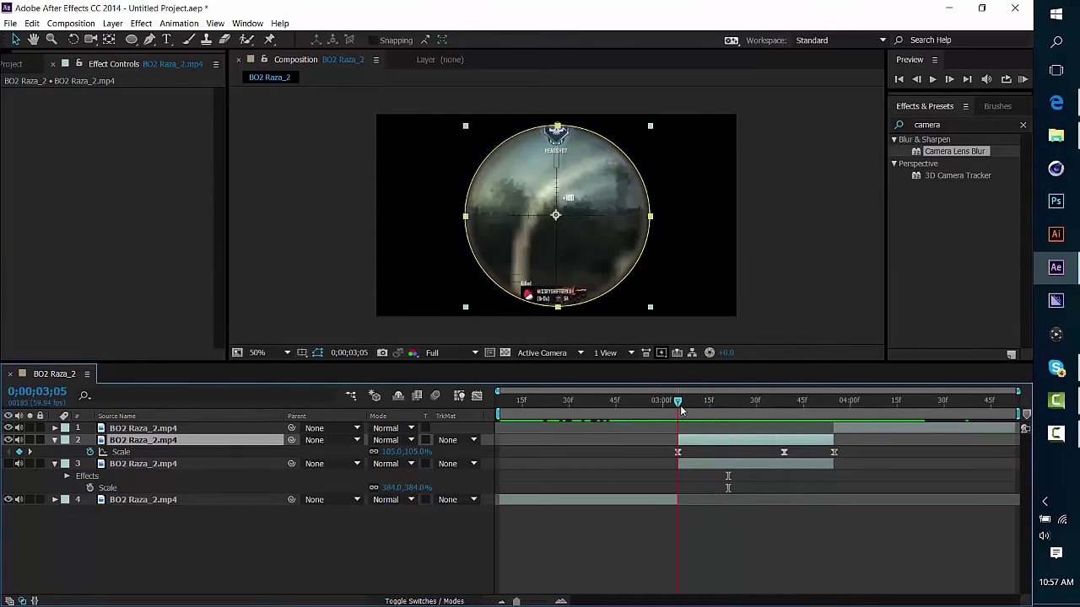
pyautogui.hotkey('shift', 'r')
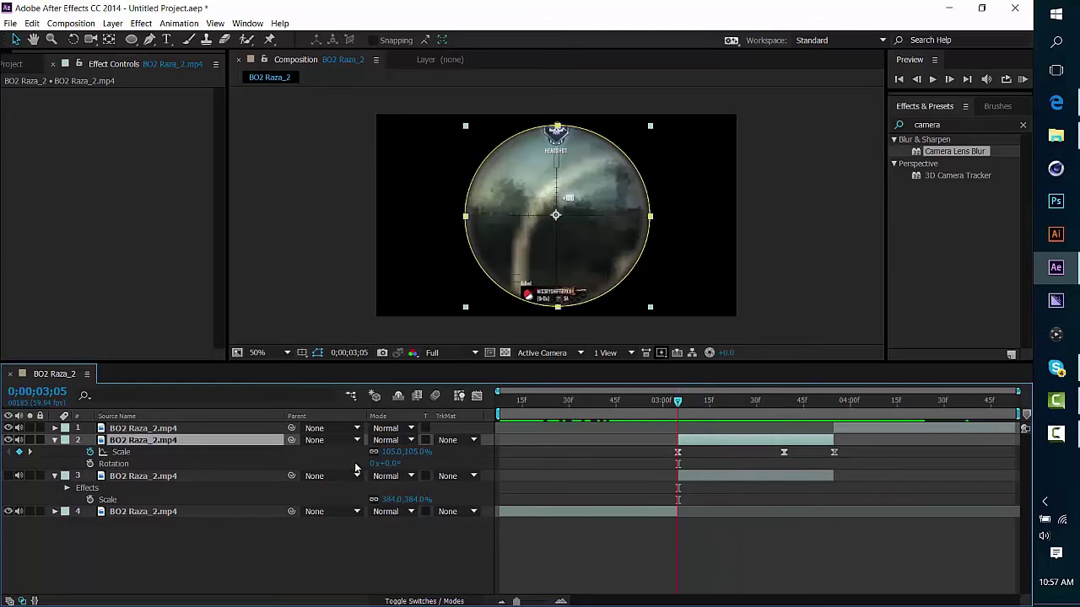
pyautogui.click(91, 464)
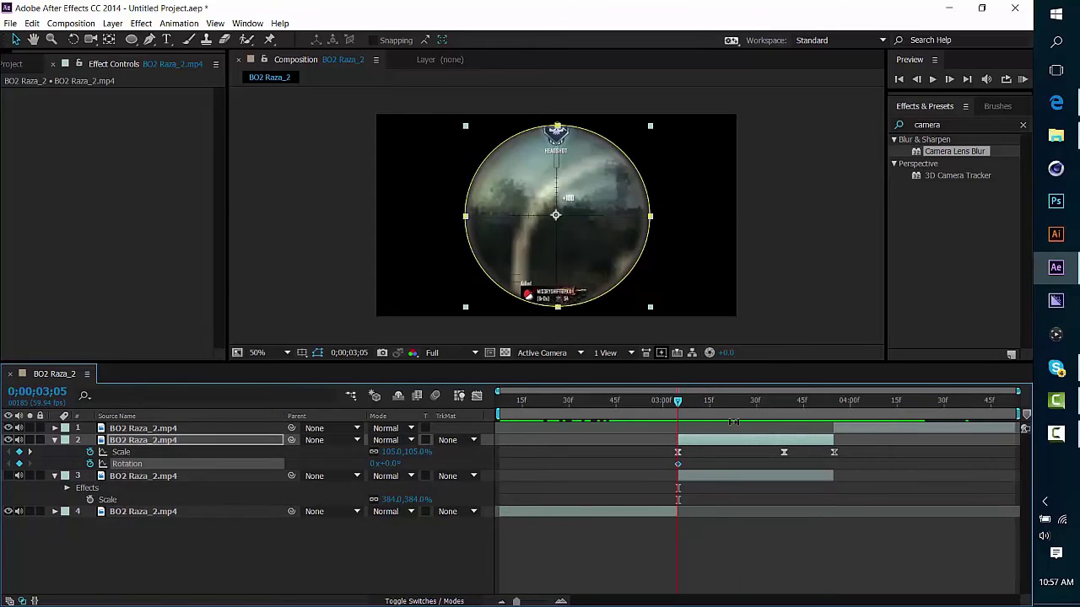
# Step: Set the masked layer's Rotation to 68° at 0;00;03;39, aligned with the middle Scale keyframe
pyautogui.moveTo(687, 407); pyautogui.dragTo(784, 403)
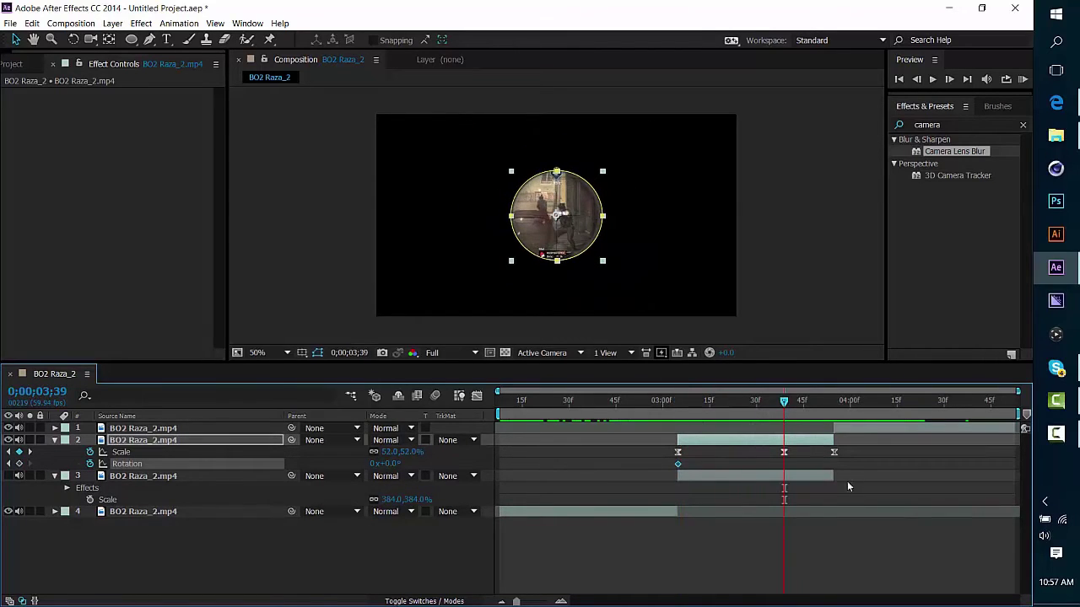
pyautogui.moveTo(387, 464); pyautogui.dragTo(850, 452)
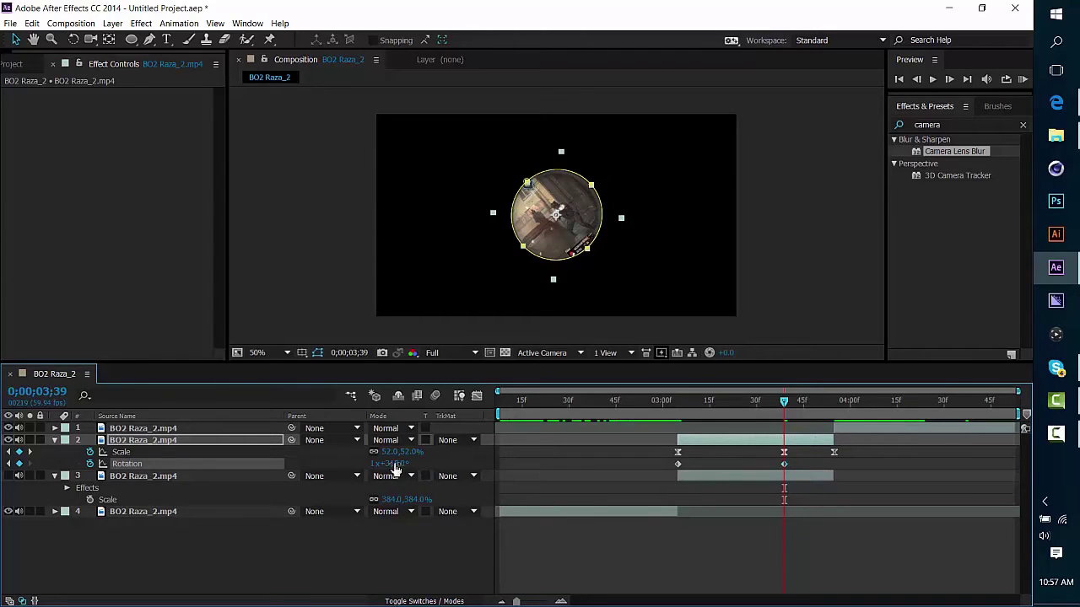
pyautogui.hotkey('ctrl', 'z')
pyautogui.moveTo(394, 466); pyautogui.dragTo(439, 468)
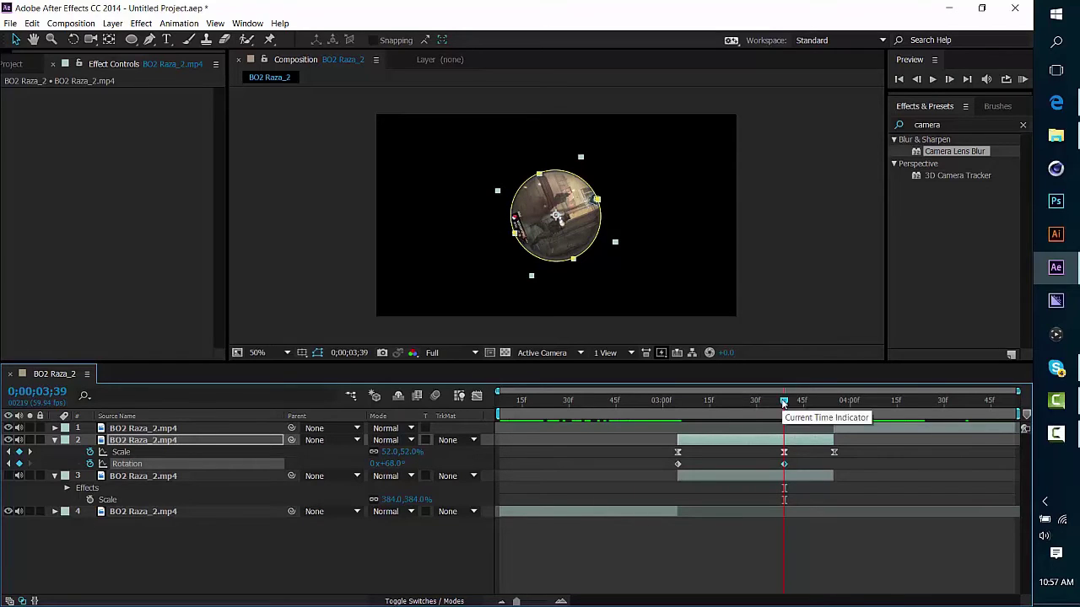
# Step: Return the masked layer's Rotation to 0° at its end, 0;00;03;55
pyautogui.moveTo(785, 407); pyautogui.dragTo(837, 413)
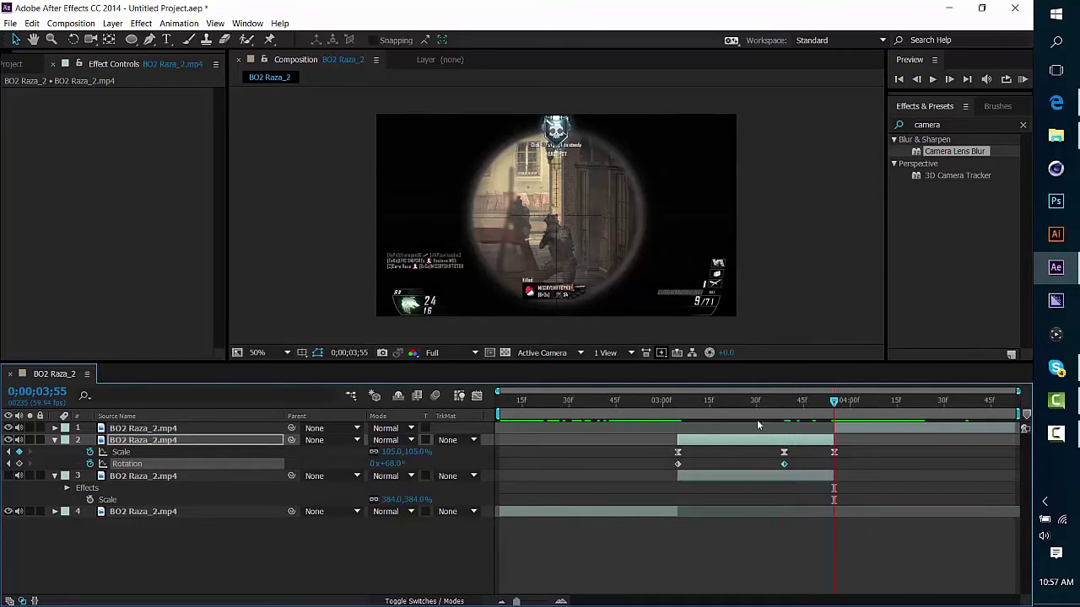
pyautogui.click(391, 463)
pyautogui.write('0')
pyautogui.press('Return')
# Step: Apply Easy Ease to all three Rotation keyframes of the masked layer
pyautogui.moveTo(674, 408); pyautogui.dragTo(759, 415)
pyautogui.moveTo(664, 460); pyautogui.dragTo(801, 469)
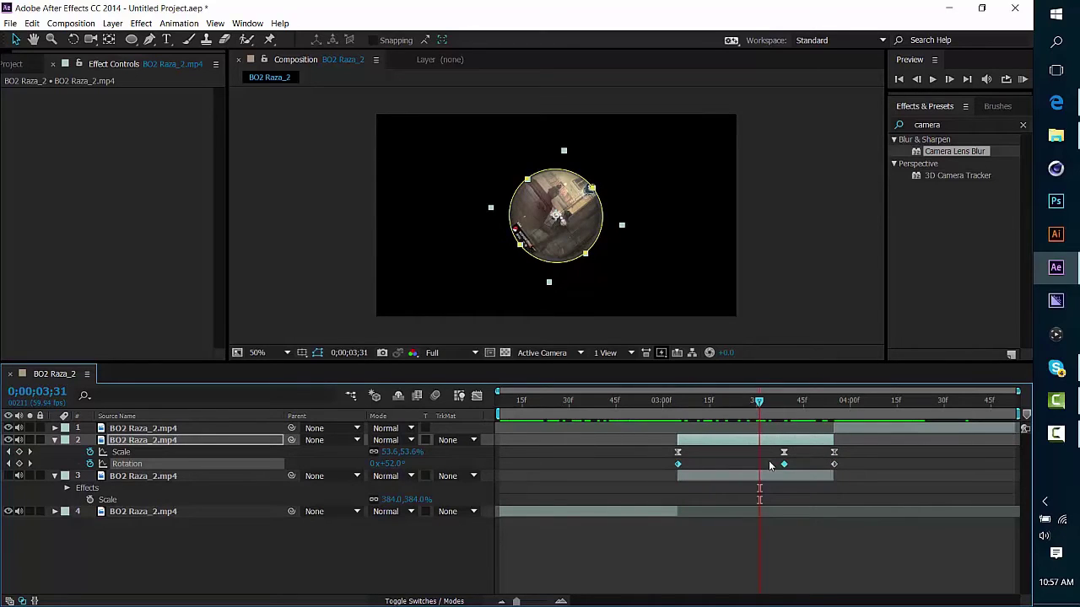
pyautogui.moveTo(658, 463); pyautogui.dragTo(839, 465)
pyautogui.rightClick(834, 469)
pyautogui.moveTo(869, 453)
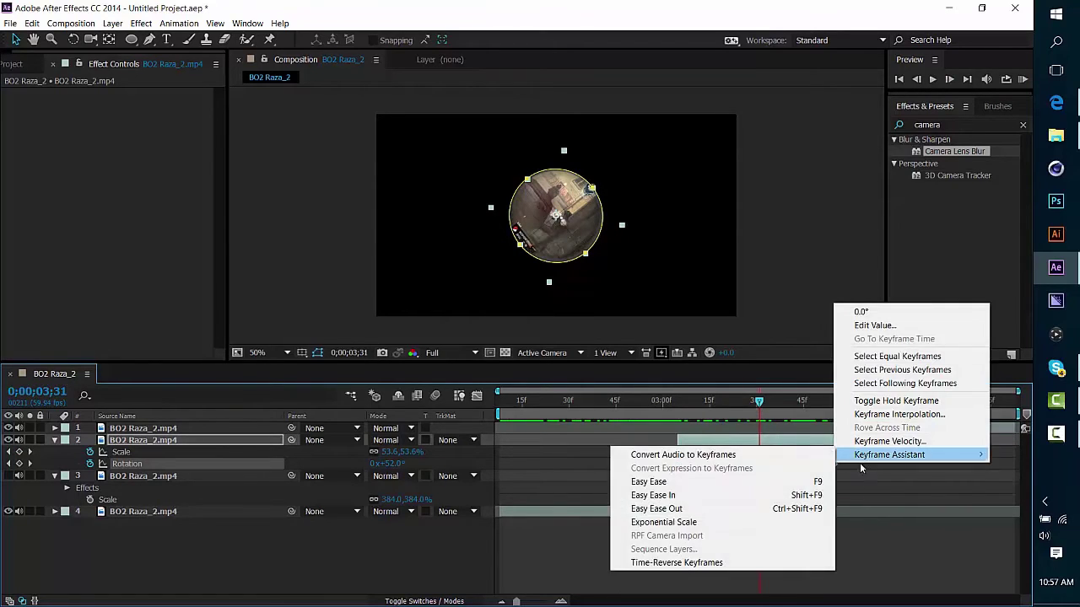
pyautogui.click(632, 483)
# Step: Reshape the masked layer's Rotation curve with short handles at the start and end keyframes and long handles at the middle peak
pyautogui.click(475, 396)
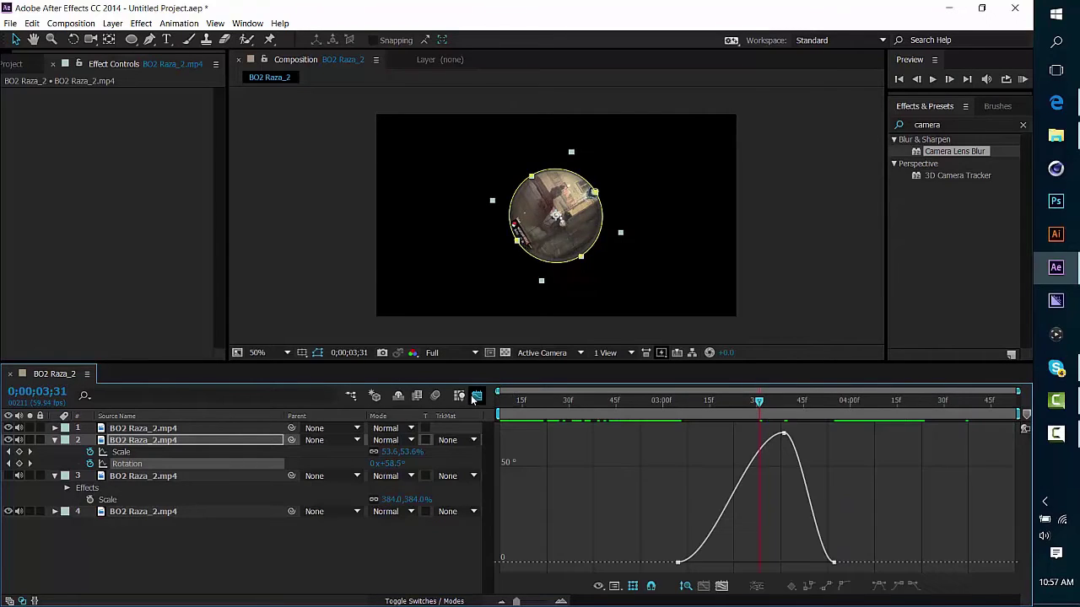
pyautogui.click(679, 562)
pyautogui.moveTo(713, 564); pyautogui.dragTo(680, 564)
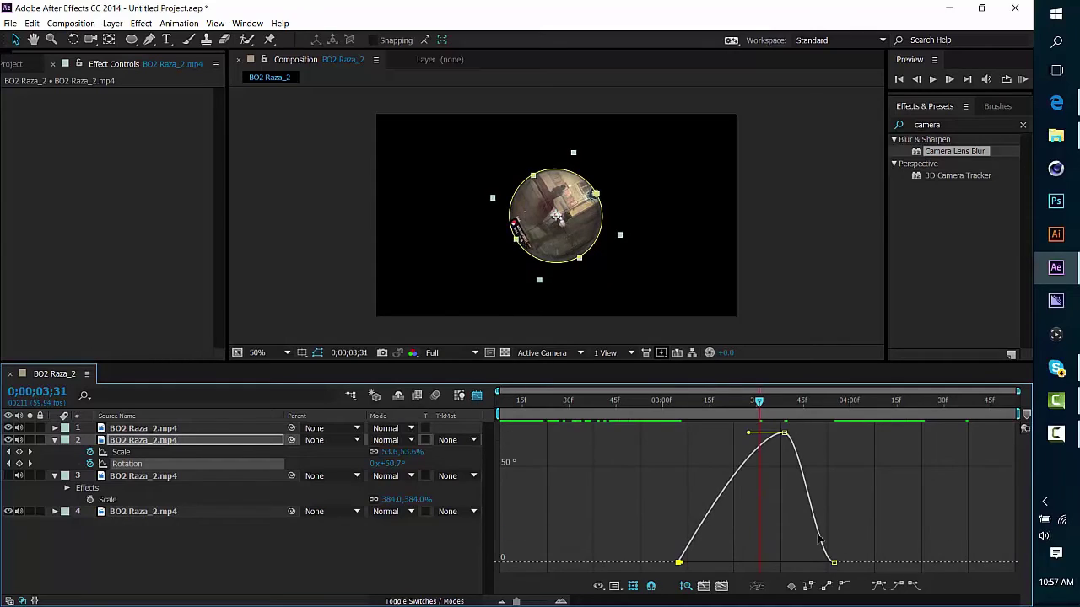
pyautogui.click(834, 562)
pyautogui.moveTo(818, 562); pyautogui.dragTo(832, 563)
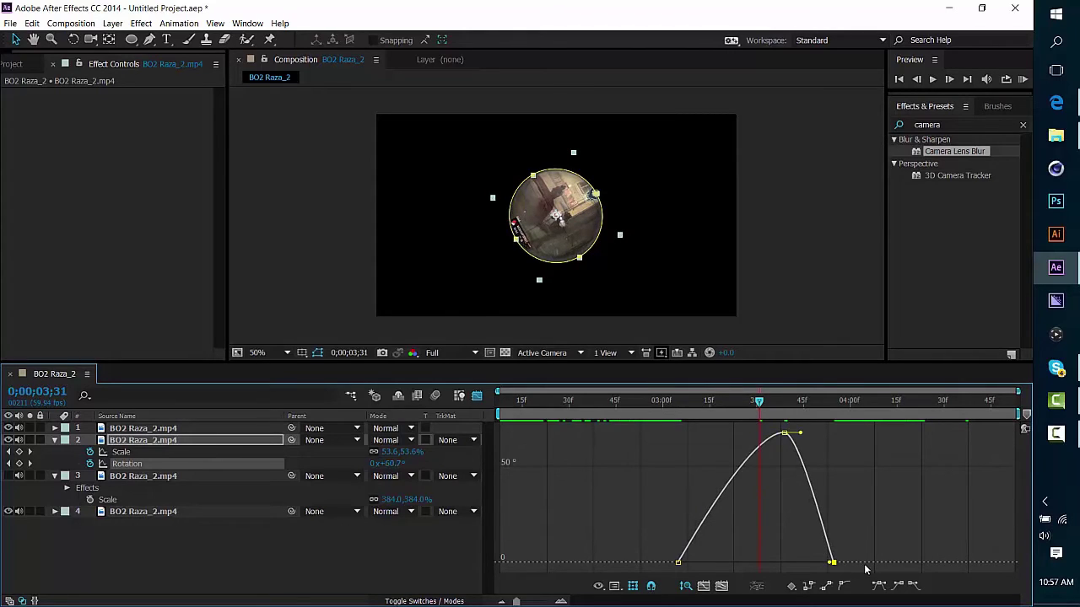
pyautogui.moveTo(801, 434); pyautogui.dragTo(887, 438)
pyautogui.moveTo(748, 434); pyautogui.dragTo(673, 447)
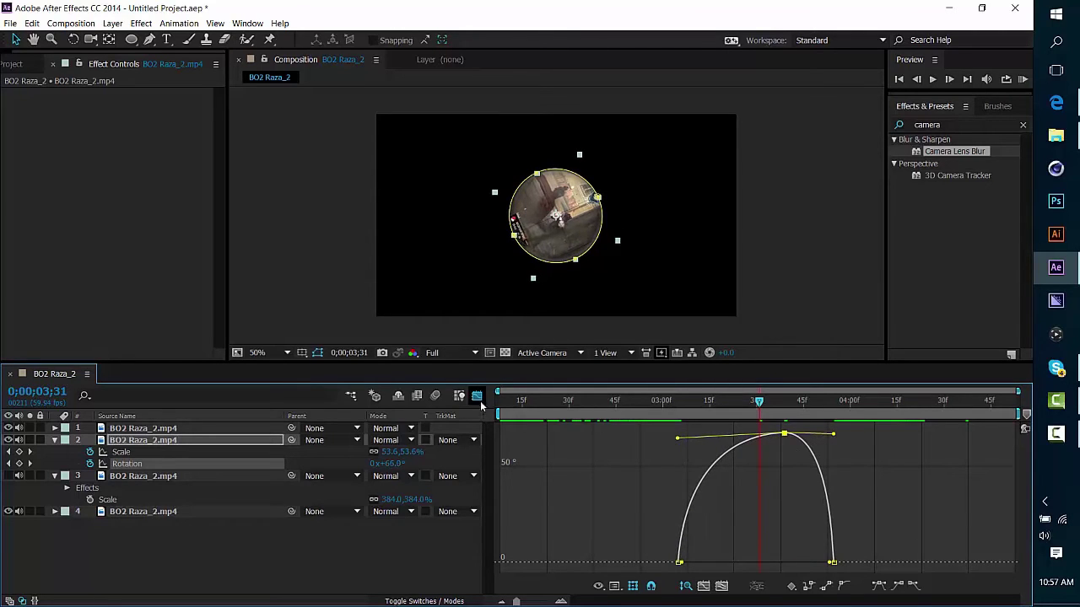
pyautogui.click(477, 396)
# Step: Preview the masked layer's animation over the temporarily shown blurred lower copy, and hide that copy again
pyautogui.moveTo(664, 413); pyautogui.dragTo(677, 430)
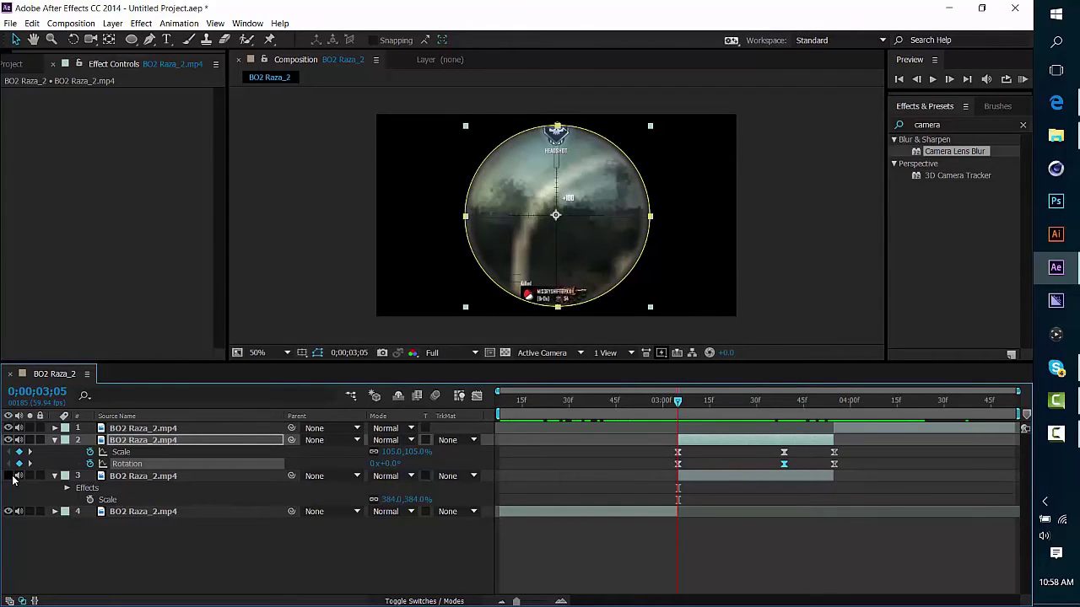
pyautogui.click(9, 477)
pyautogui.moveTo(680, 402); pyautogui.dragTo(744, 460)
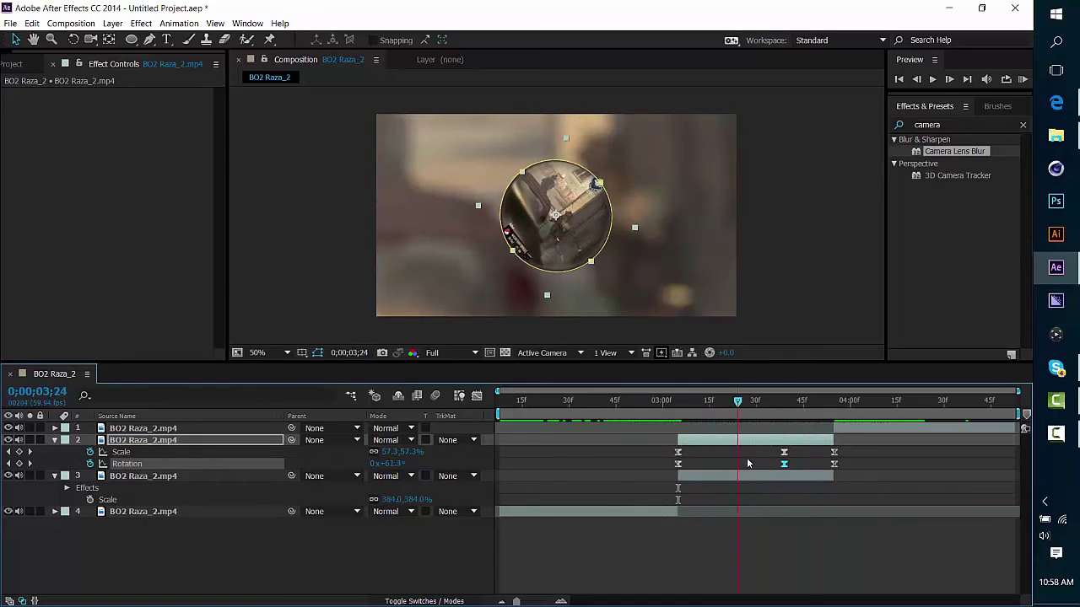
pyautogui.click(4, 479)
pyautogui.click(7, 476)
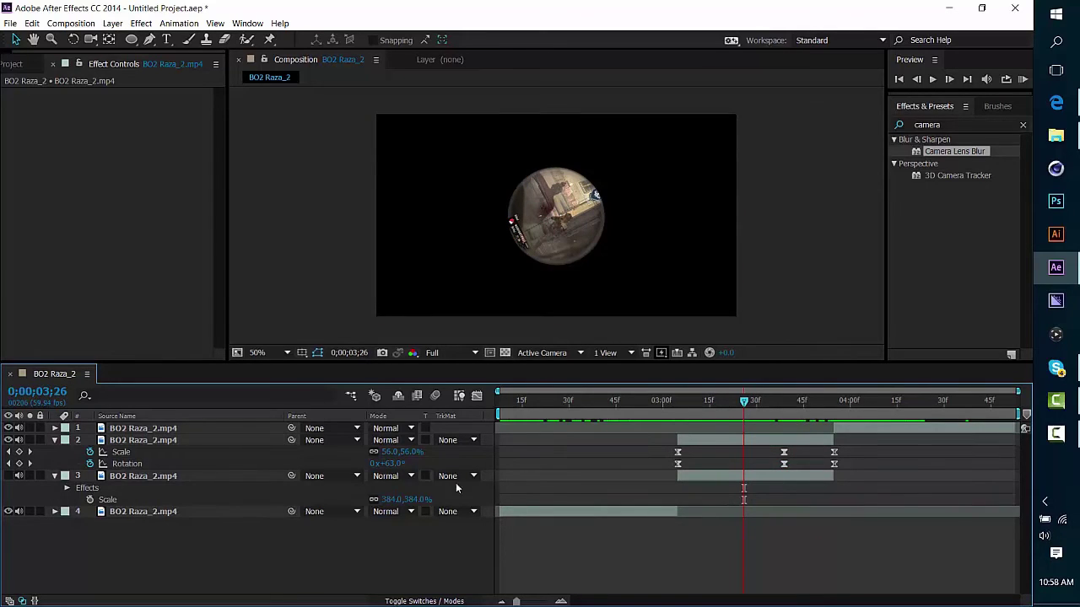
# Step: Add a new black solid layer directly above the hidden blurred copy
pyautogui.click(695, 477)
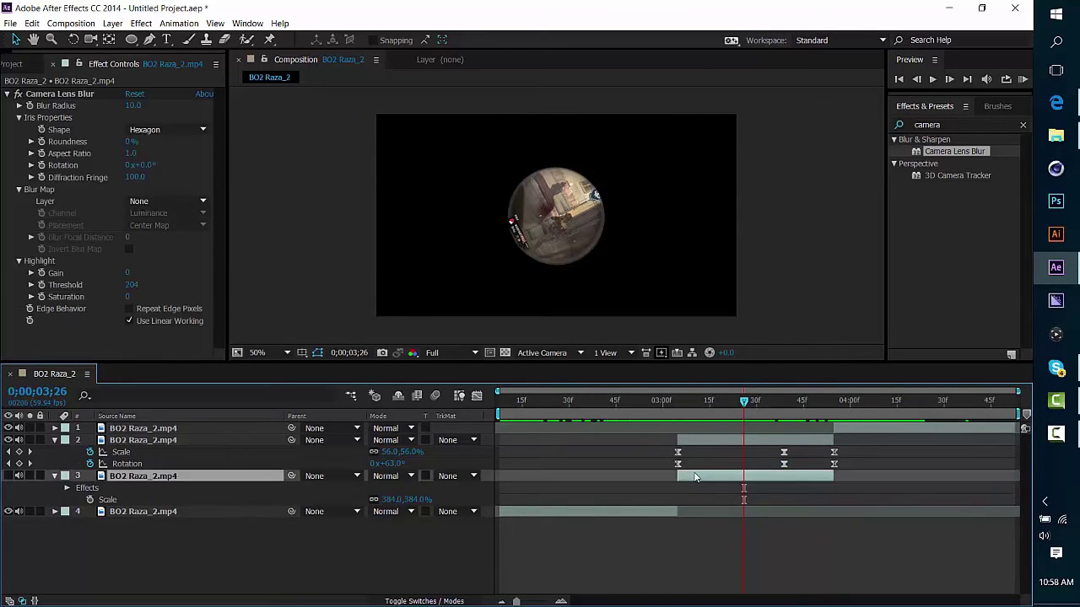
pyautogui.click(119, 25)
pyautogui.moveTo(131, 29)
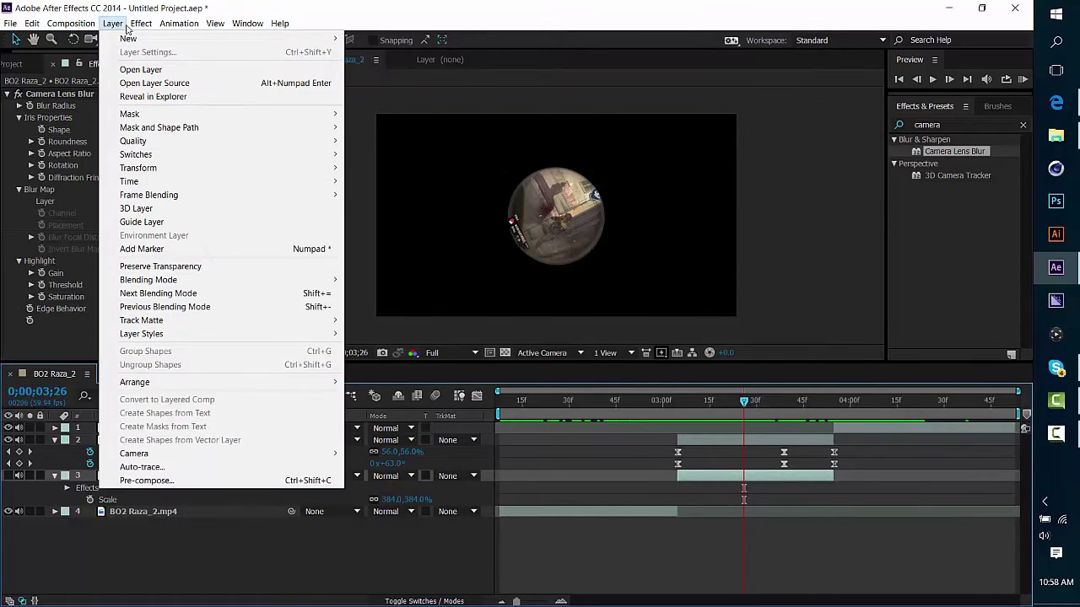
pyautogui.click(359, 53)
pyautogui.click(584, 420)
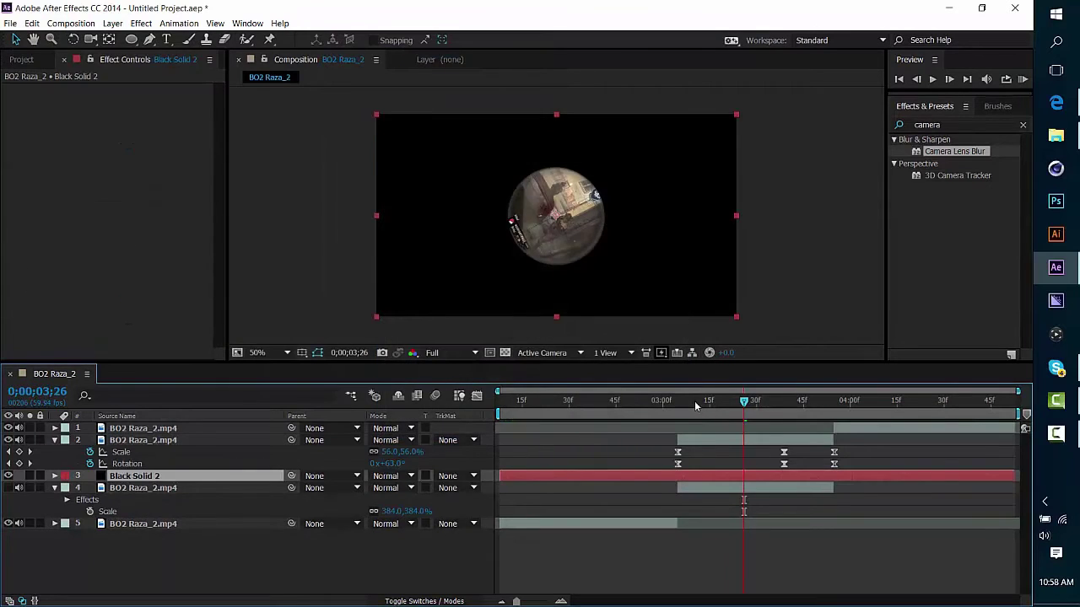
# Step: Split the black solid at 0;00;03;05 and delete the portion before the masked layer's start
pyautogui.click(680, 403)
pyautogui.click(53, 26)
pyautogui.moveTo(42, 28)
pyautogui.click(93, 195)
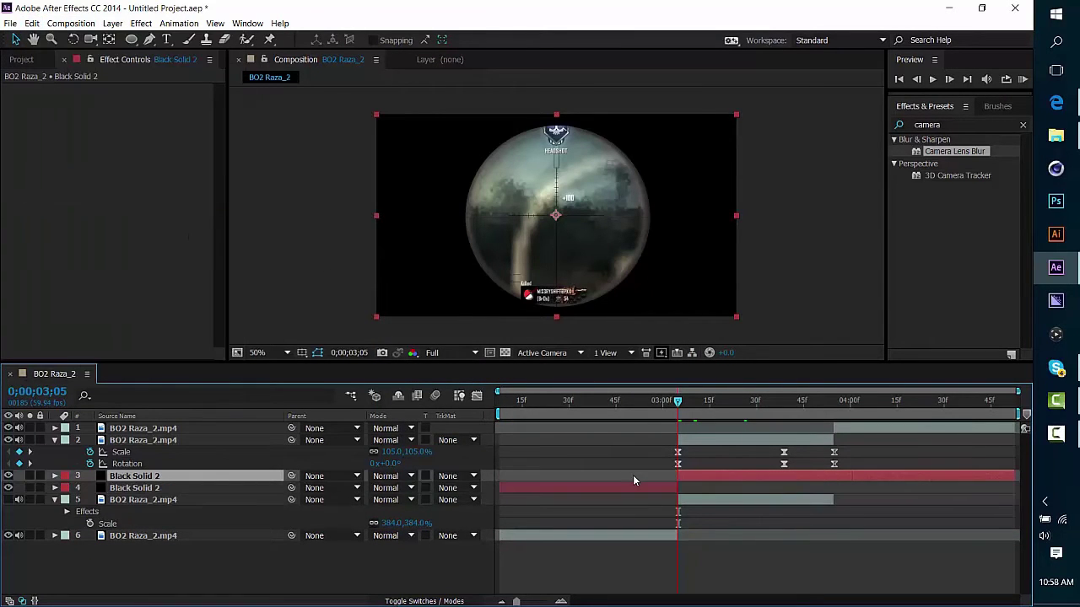
pyautogui.click(636, 487)
pyautogui.press('Delete')
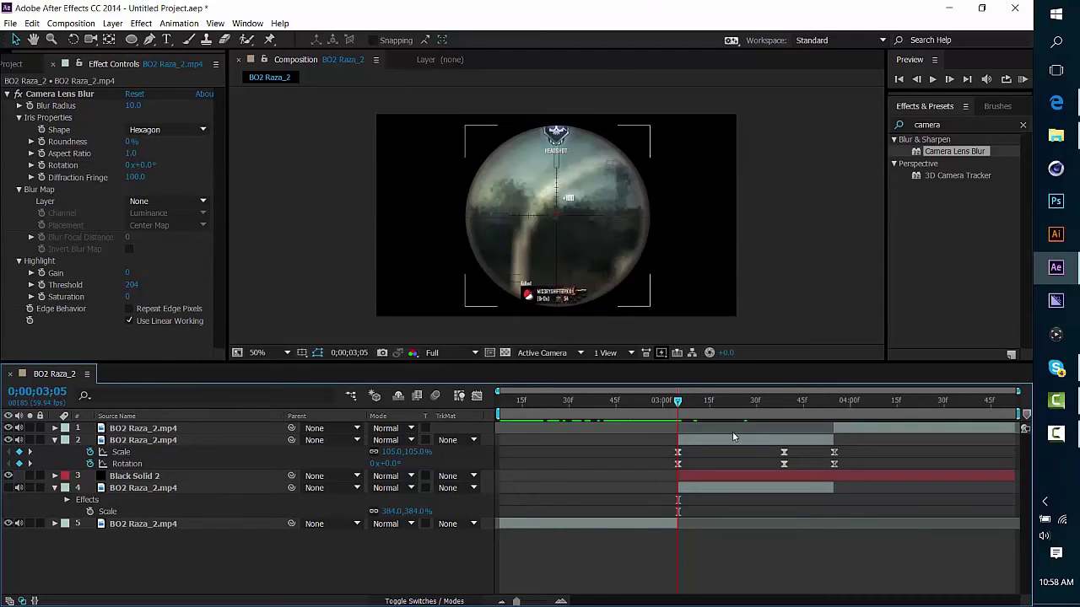
# Step: Split the black solid at 0;00;03;55 and delete the portion after the masked layer's end
pyautogui.click(836, 404)
pyautogui.click(847, 479)
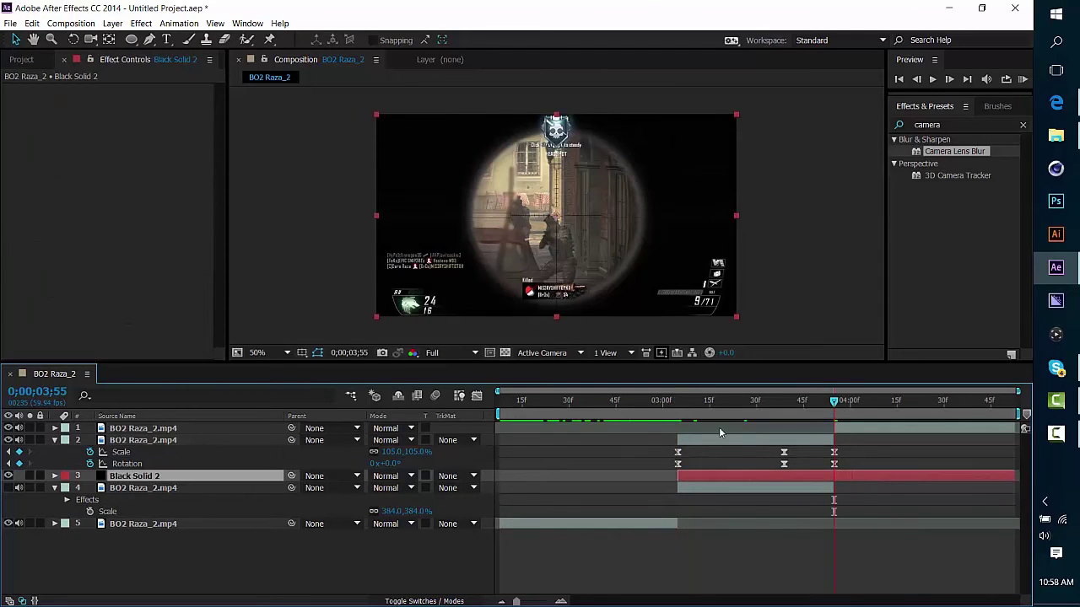
pyautogui.click(32, 23)
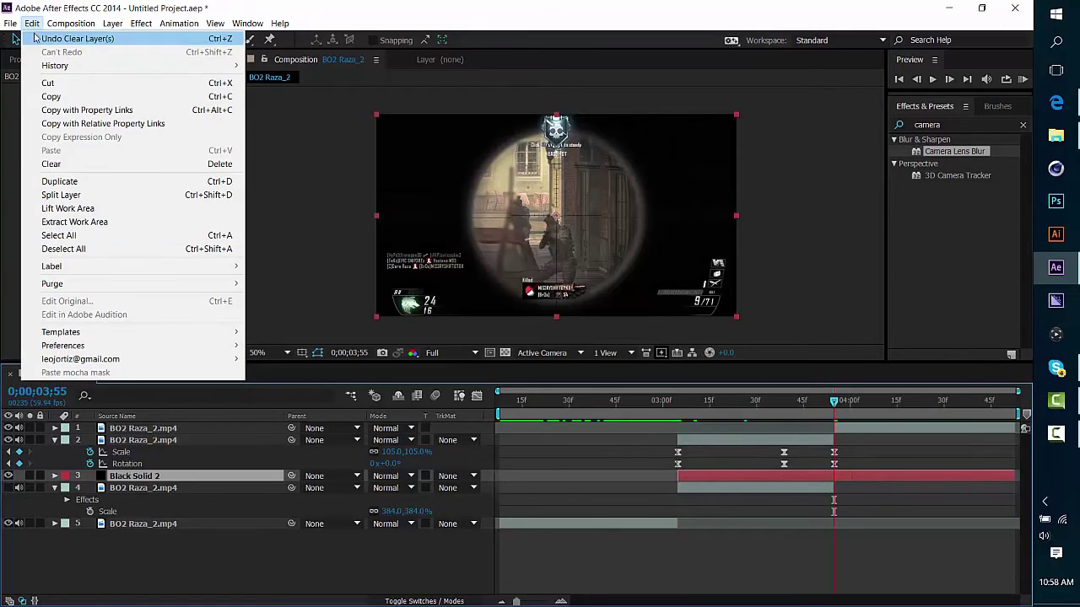
pyautogui.click(88, 197)
pyautogui.press('Delete')
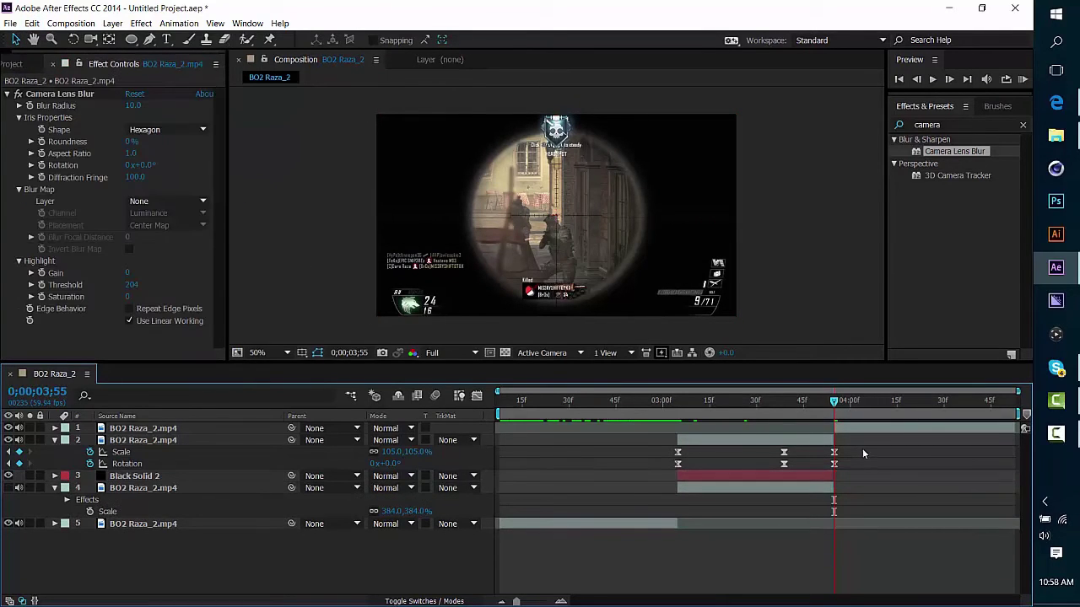
# Step: Find the S_TextureFlux effect and apply it to the trimmed black solid
pyautogui.click(787, 474)
pyautogui.click(940, 124)
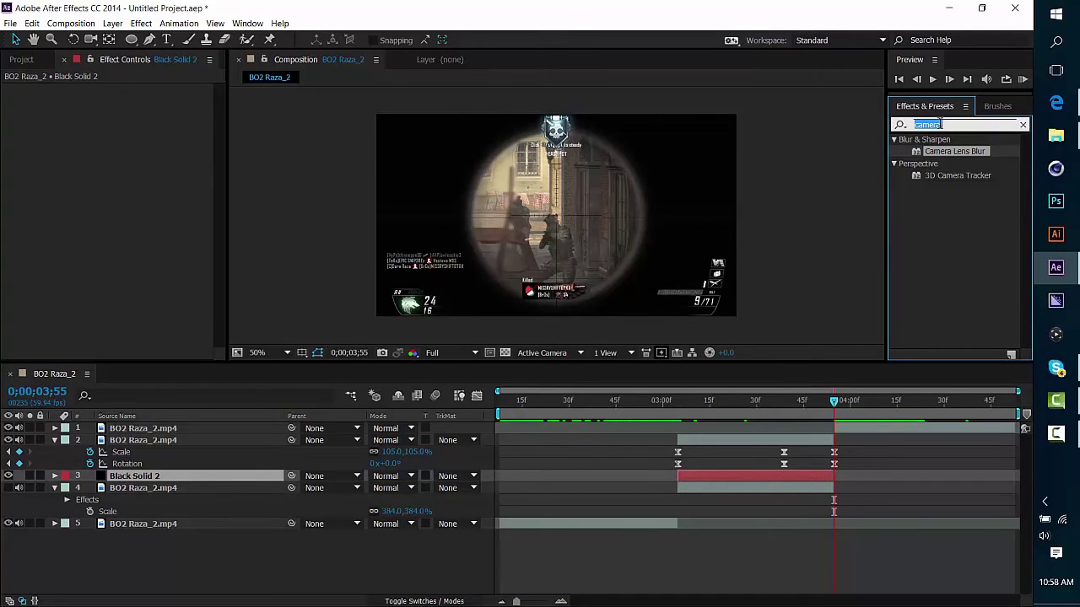
pyautogui.write('S')
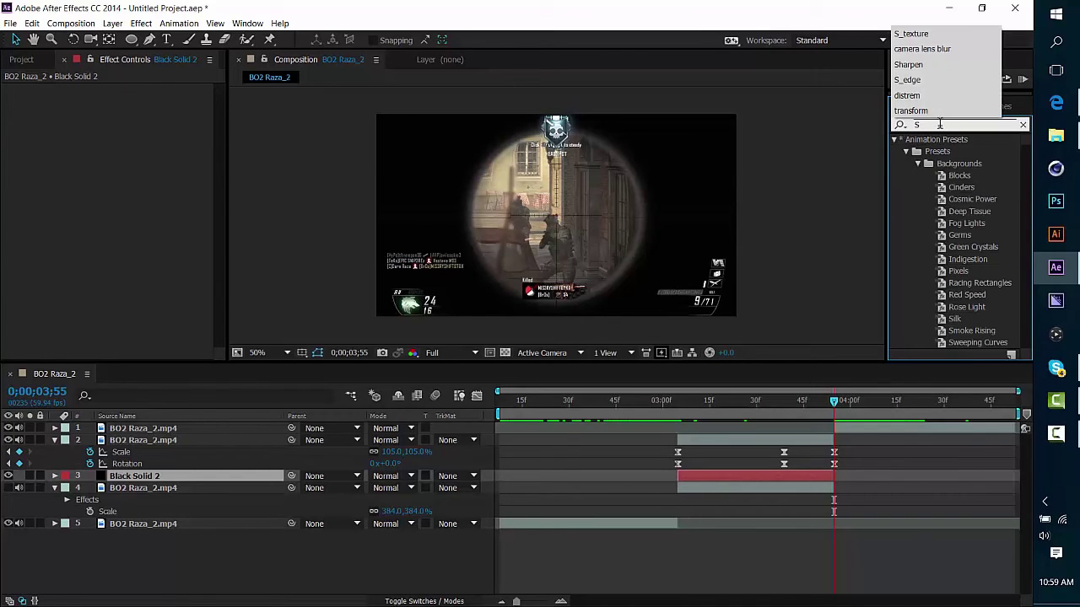
pyautogui.write('_')
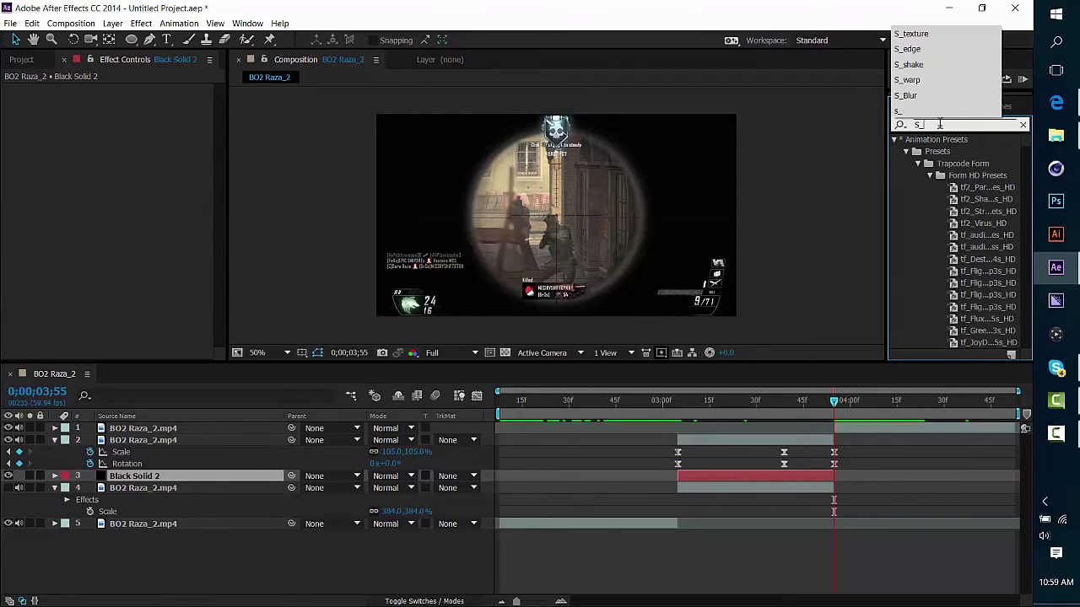
pyautogui.write('texture')
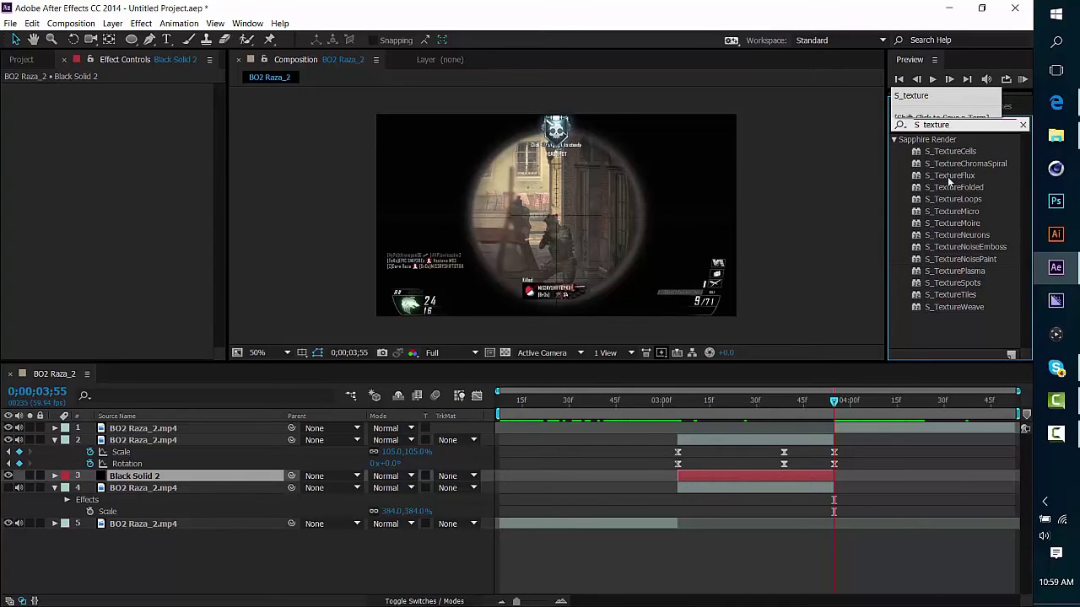
pyautogui.moveTo(949, 177); pyautogui.dragTo(729, 478)
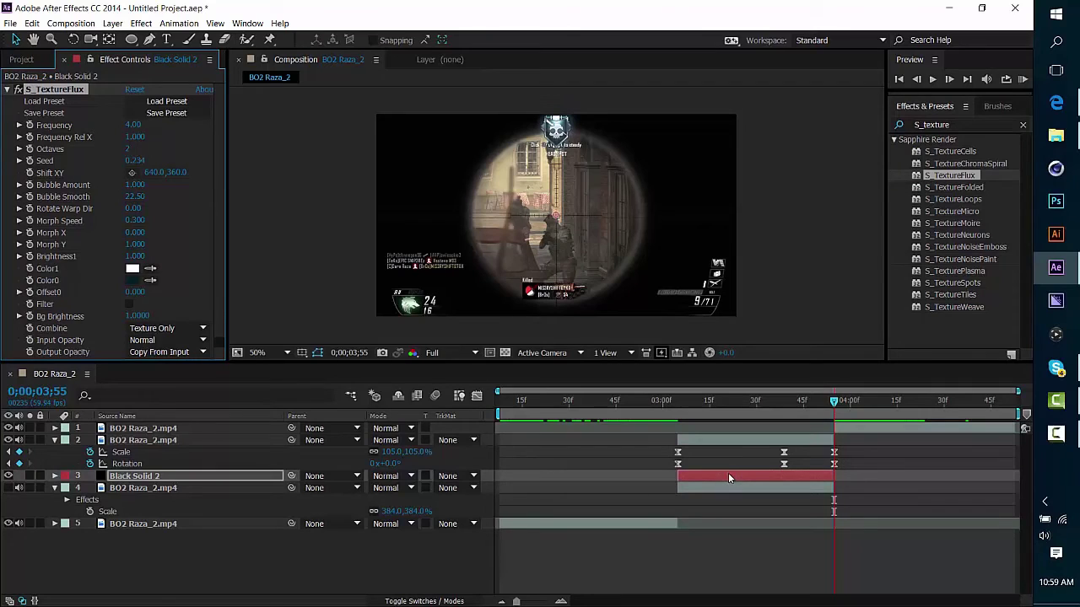
# Step: Set the texture's Bubble Amount to 2.600 and Rotate Warp Dir to 26.00 while viewing a frame around 0;00;03;28
pyautogui.click(739, 400)
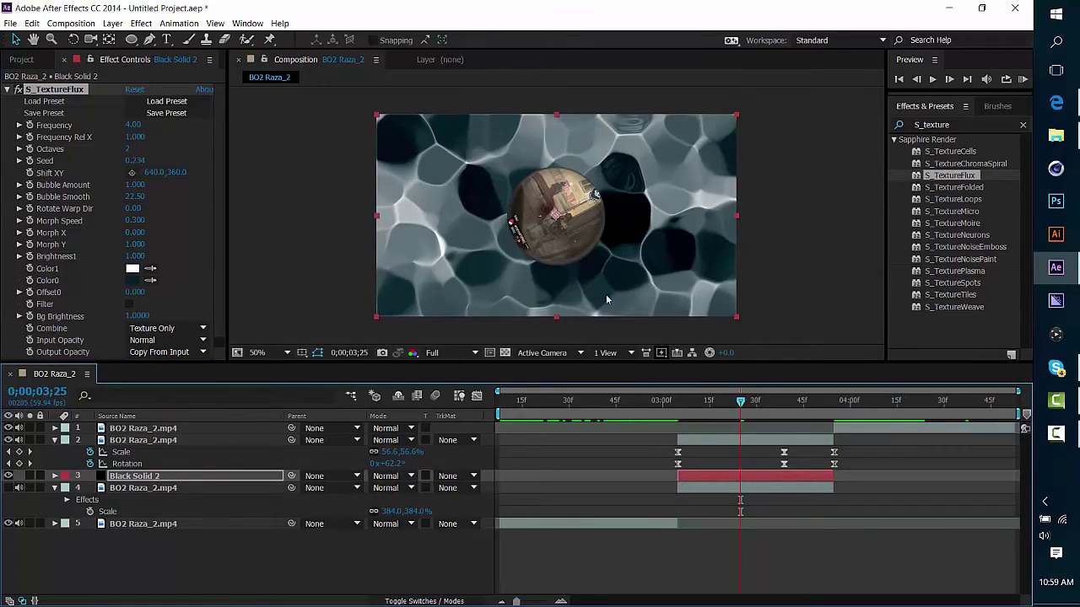
pyautogui.moveTo(741, 401); pyautogui.dragTo(749, 423)
pyautogui.moveTo(135, 185); pyautogui.dragTo(150, 188)
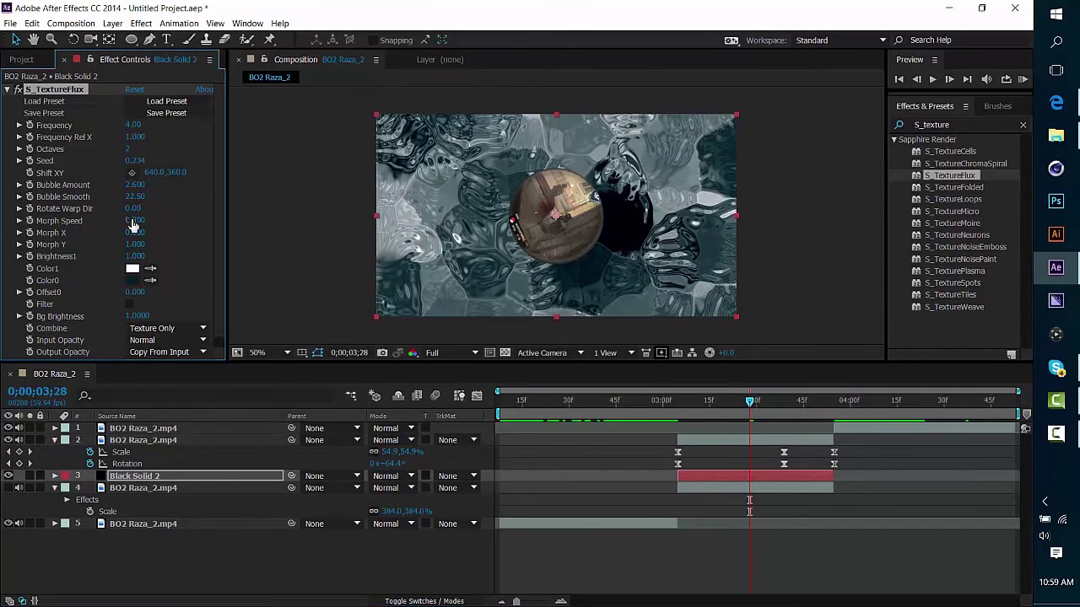
pyautogui.moveTo(135, 208); pyautogui.dragTo(158, 209)
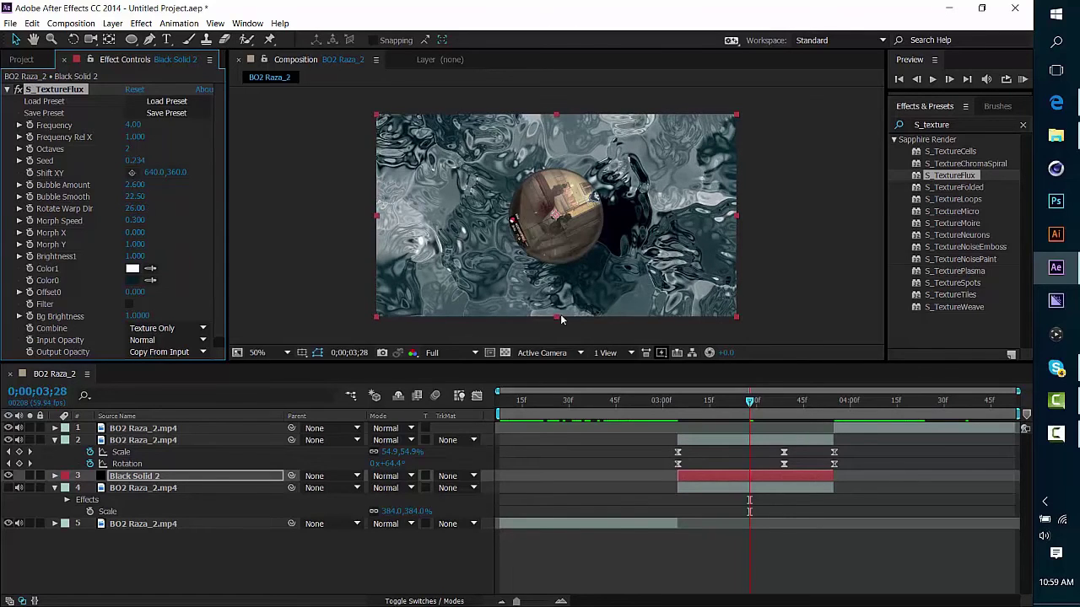
# Step: Set the flux texture's Color0 to bright blue 005CFF
pyautogui.click(132, 280)
pyautogui.click(510, 386)
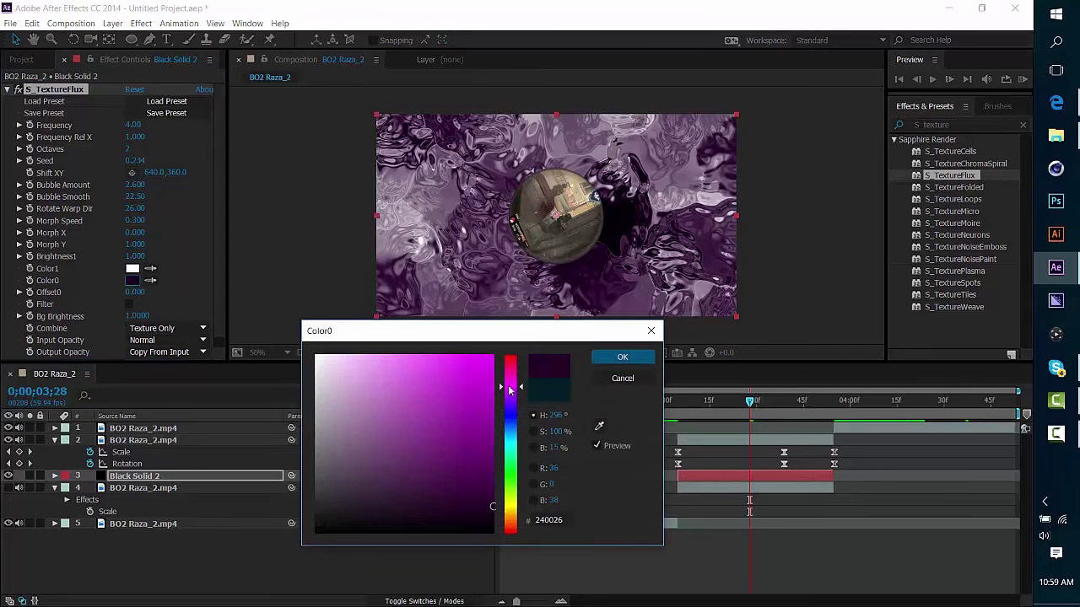
pyautogui.click(493, 356)
pyautogui.moveTo(518, 388); pyautogui.dragTo(520, 426)
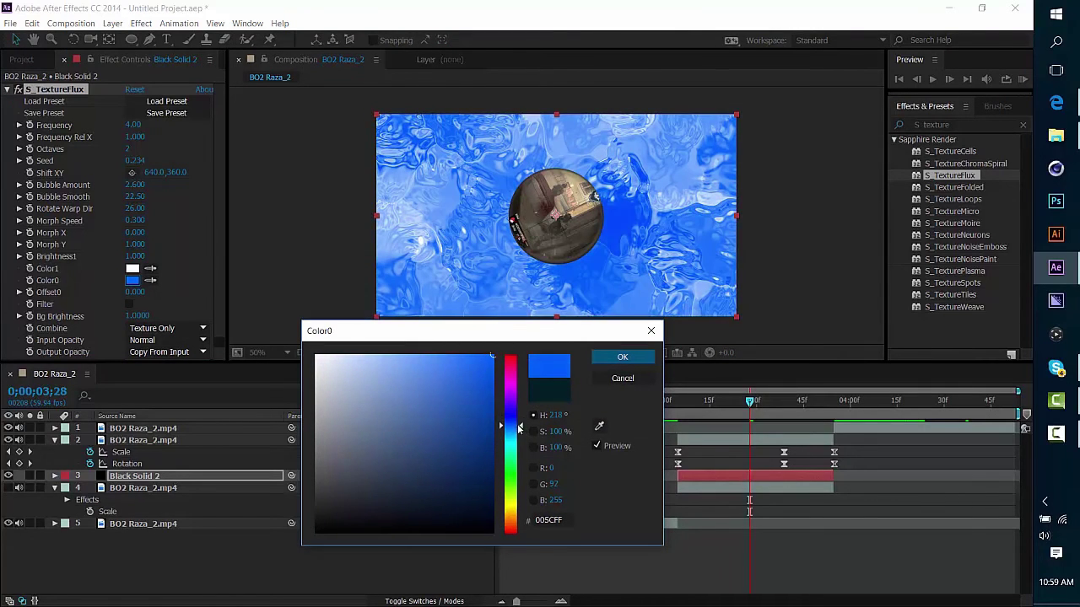
pyautogui.click(621, 358)
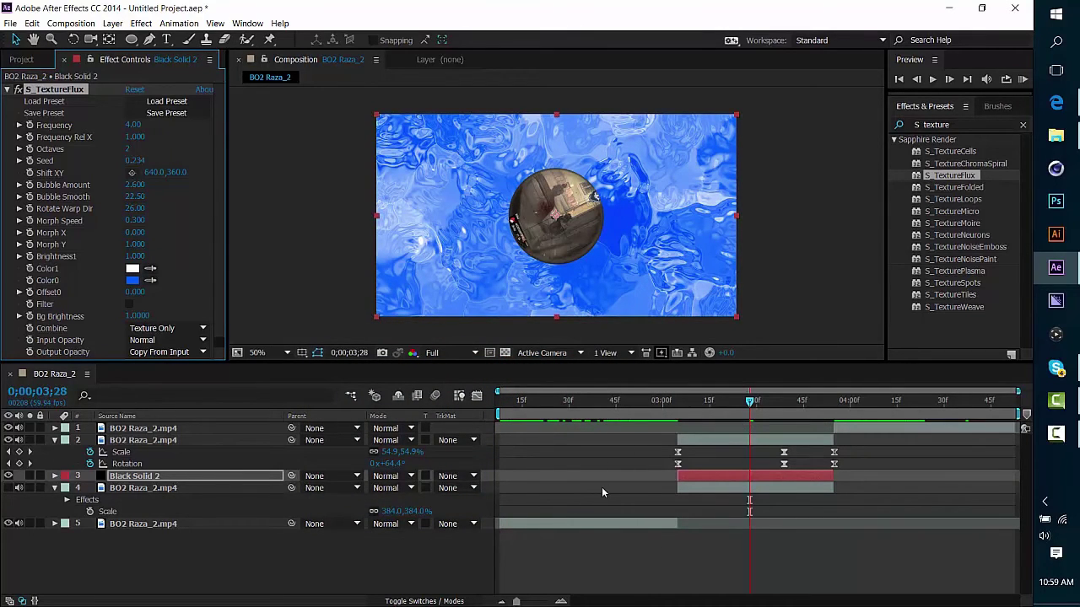
# Step: Find the Tint effect and apply it to the masked scope layer
pyautogui.moveTo(676, 402); pyautogui.dragTo(746, 406)
pyautogui.click(936, 124)
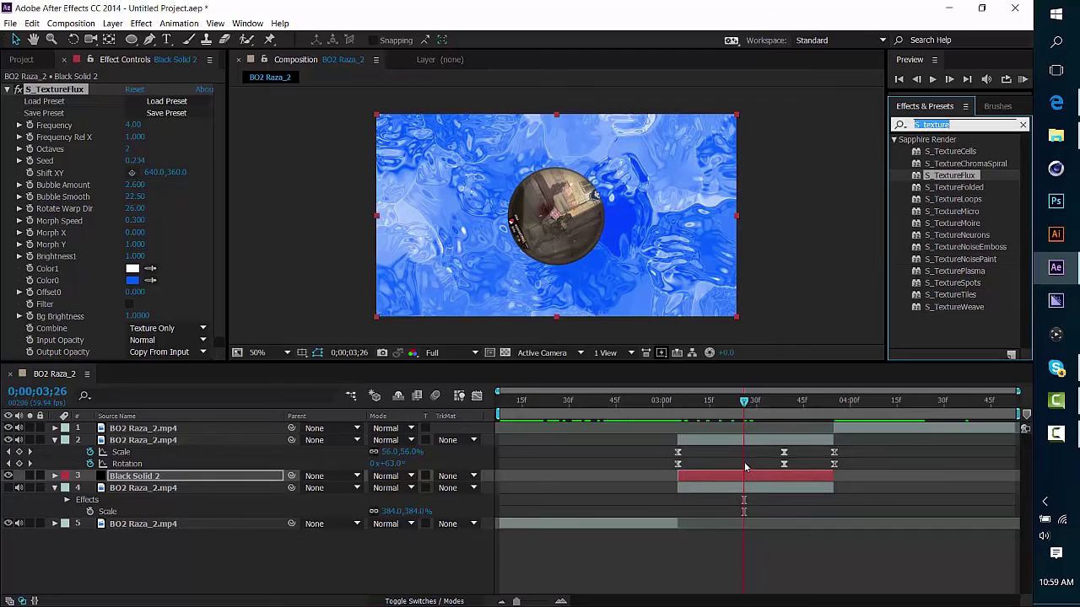
pyautogui.click(721, 440)
pyautogui.click(938, 120)
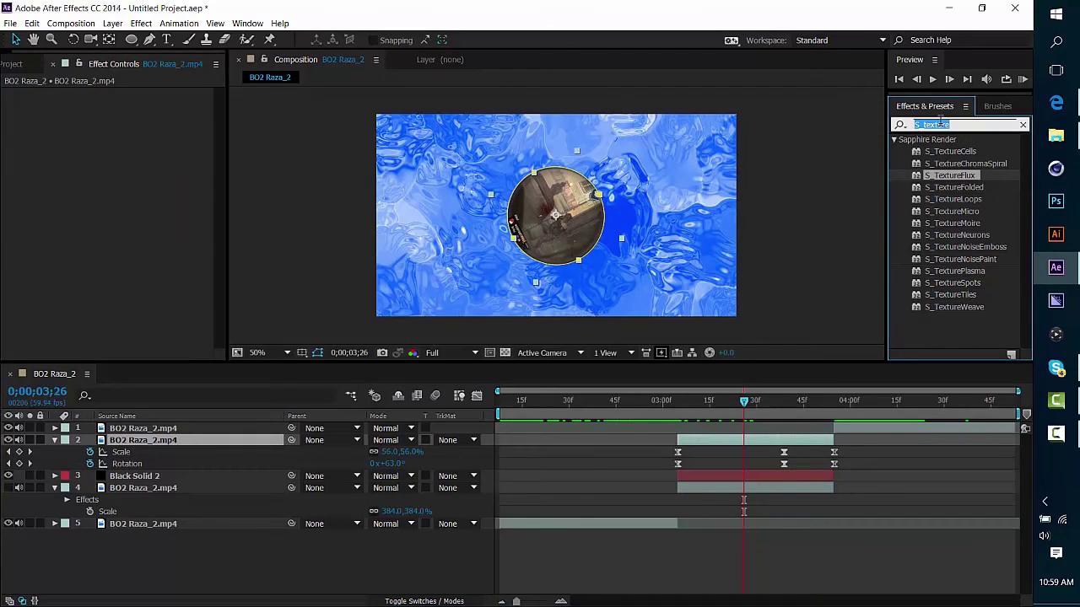
pyautogui.write('tint')
pyautogui.moveTo(931, 202); pyautogui.dragTo(746, 442)
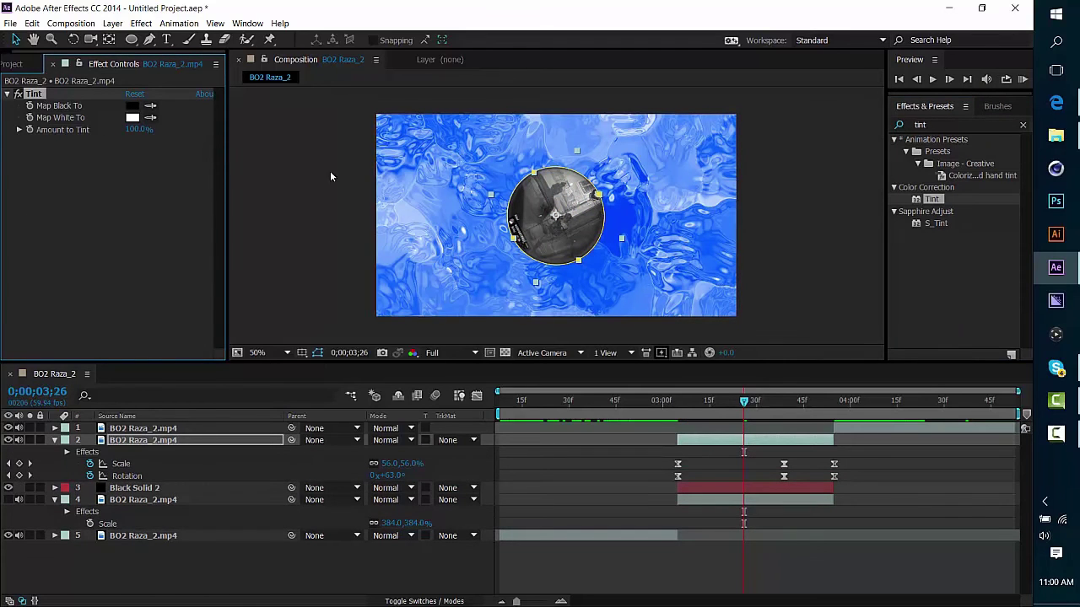
# Step: Set the Tint's Map Black To colour to blue and Amount to Tint to 36% on the masked layer
pyautogui.click(133, 107)
pyautogui.click(624, 379)
pyautogui.click(630, 210)
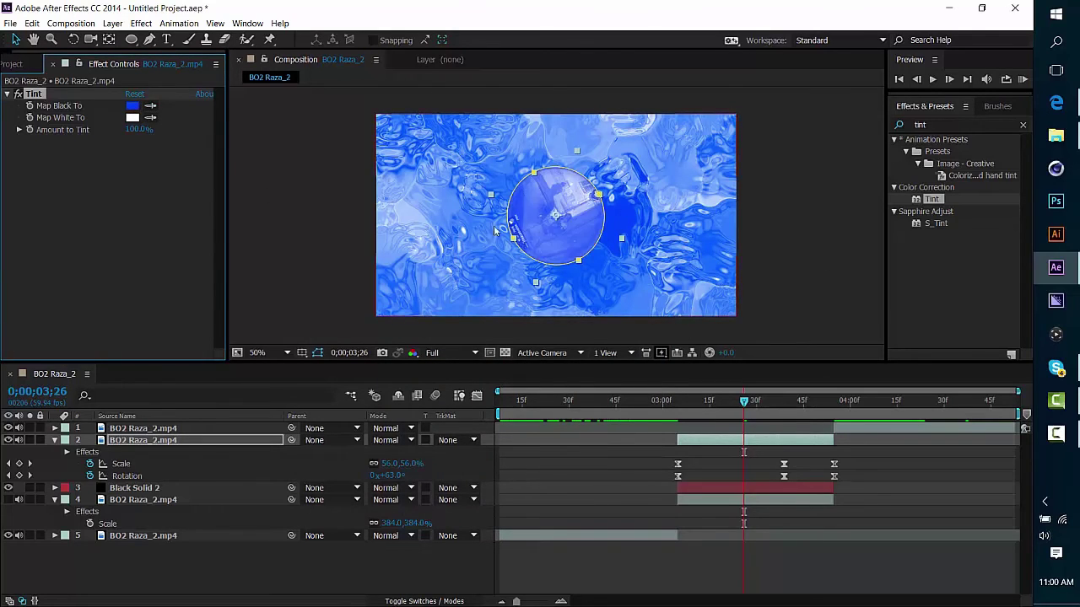
pyautogui.moveTo(138, 132); pyautogui.dragTo(241, 179)
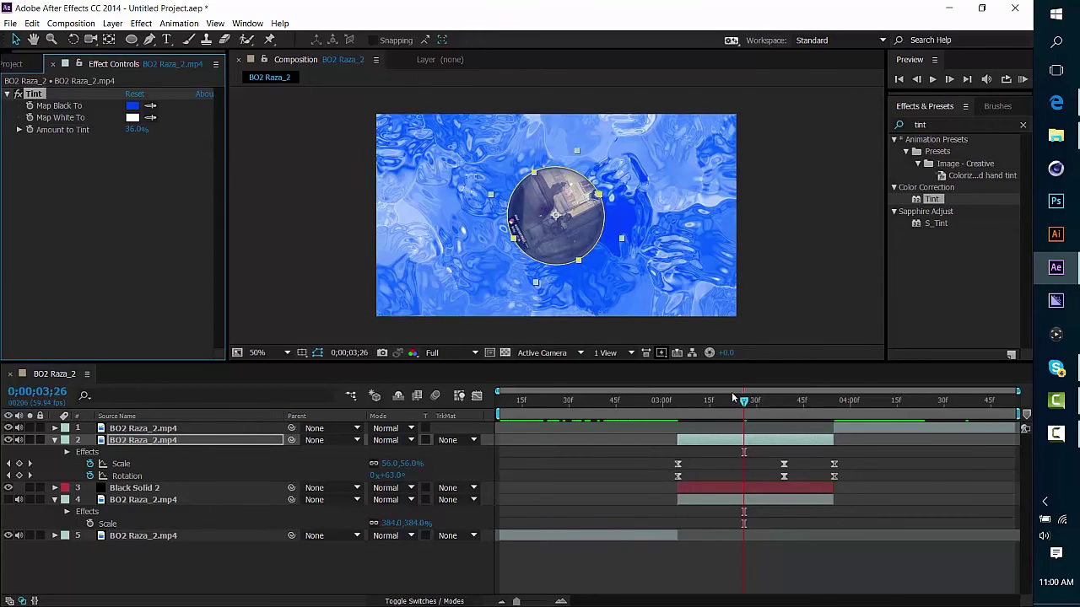
# Step: Find the S_DropShadow effect and apply it to the masked scope layer
pyautogui.moveTo(741, 402)
pyautogui.mouseDown()
pyautogui.moveTo(669, 403)
pyautogui.moveTo(755, 402)
pyautogui.moveTo(756, 414)
pyautogui.mouseUp()
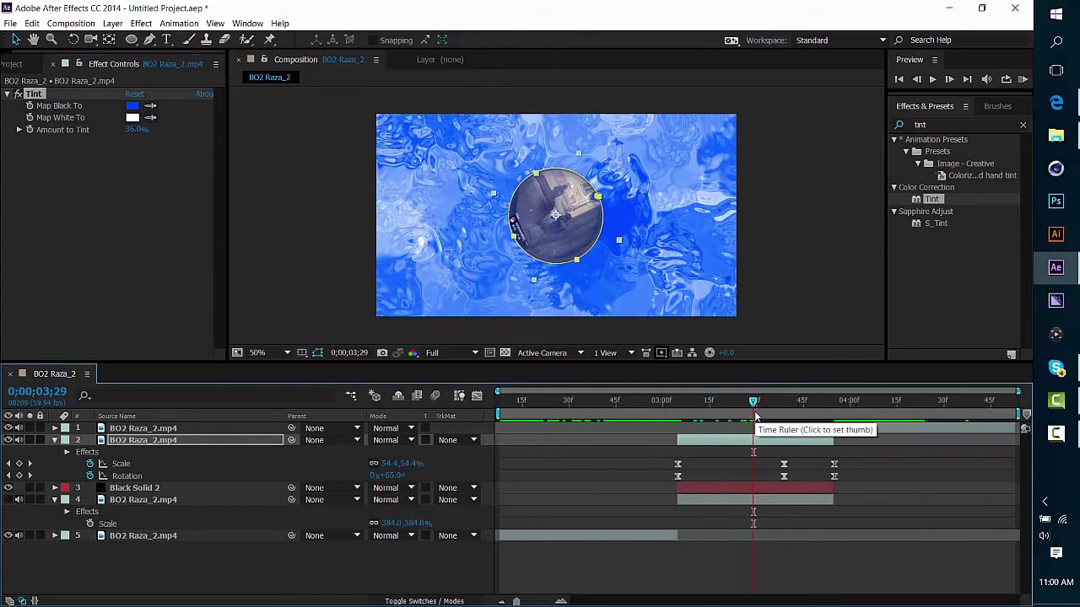
pyautogui.click(928, 125)
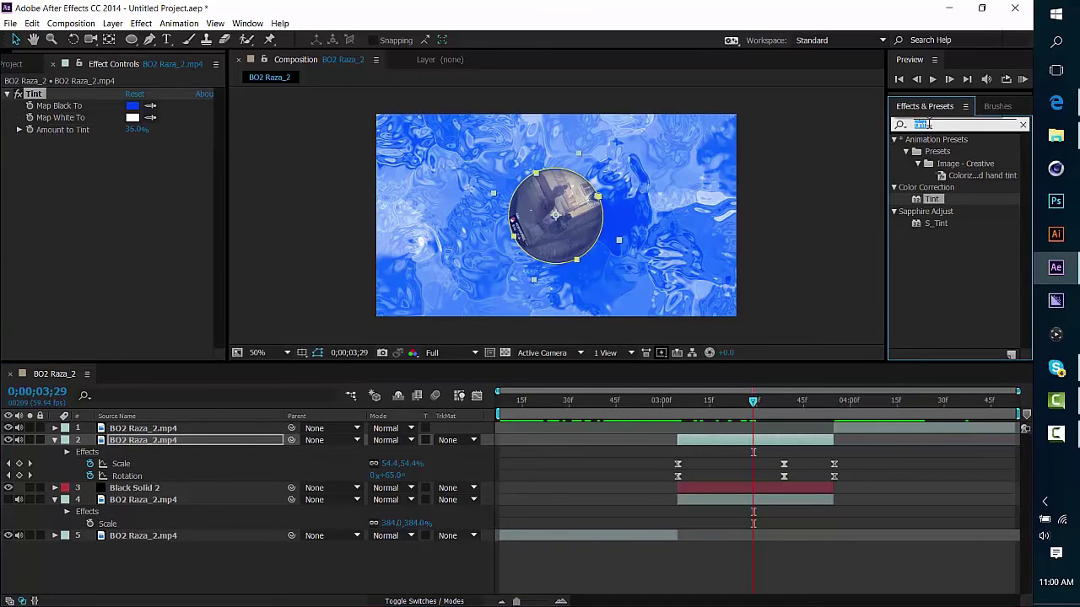
pyautogui.write('dropsha')
pyautogui.moveTo(948, 152); pyautogui.dragTo(716, 442)
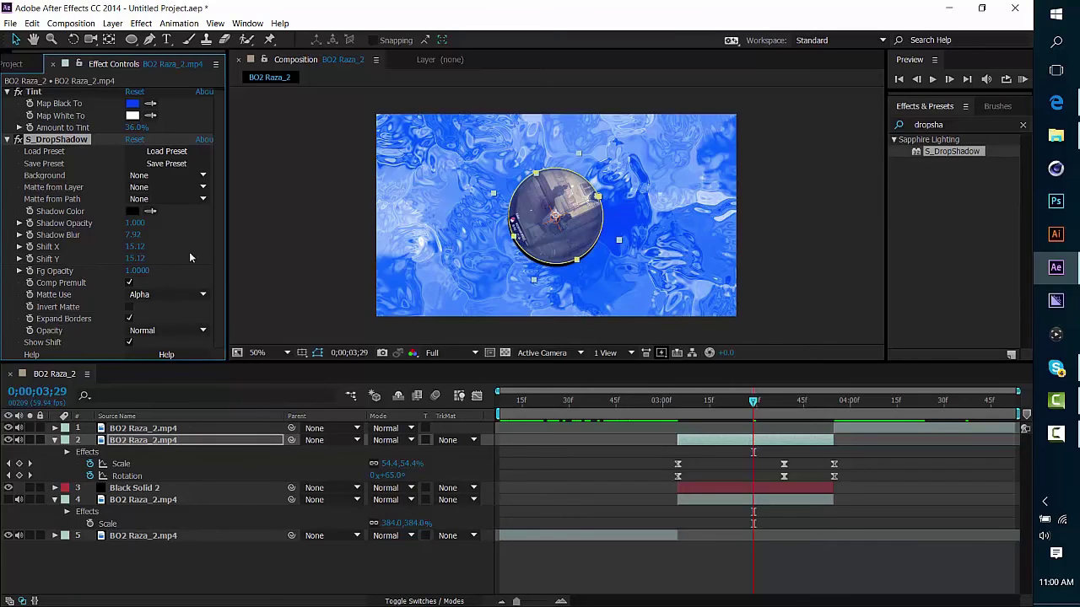
# Step: Set the drop shadow's Shadow Opacity to 1.570, Shadow Blur to 338.92, Shift X to 0.44 and Shift Y to 9.78
pyautogui.moveTo(135, 246)
pyautogui.mouseDown()
pyautogui.moveTo(121, 251)
pyautogui.moveTo(142, 256)
pyautogui.moveTo(132, 259)
pyautogui.moveTo(138, 249)
pyautogui.mouseUp()
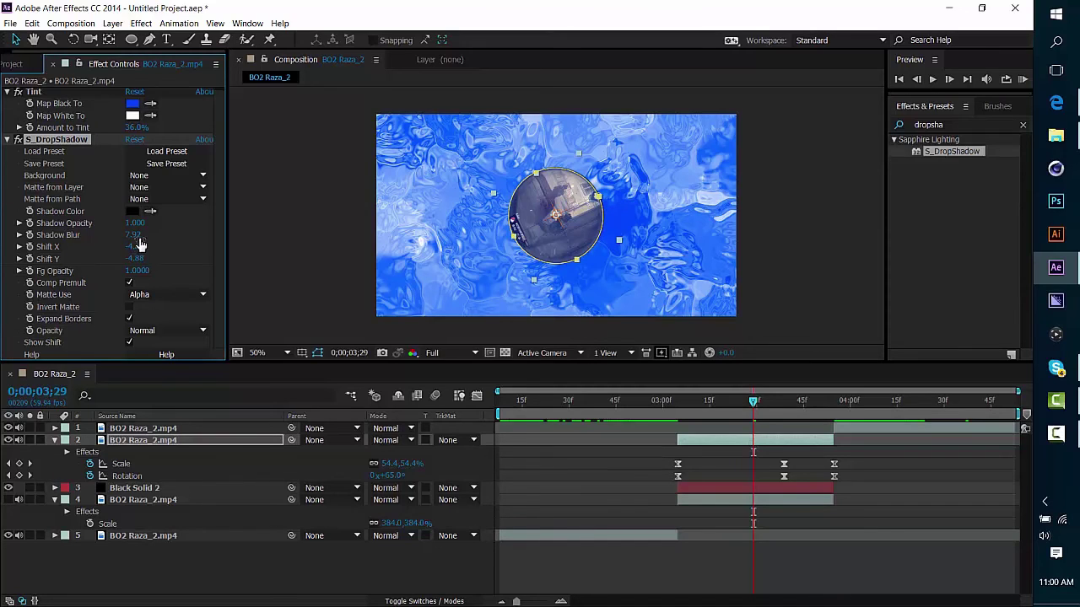
pyautogui.moveTo(133, 236); pyautogui.dragTo(360, 227)
pyautogui.moveTo(140, 228)
pyautogui.mouseDown()
pyautogui.moveTo(189, 228)
pyautogui.moveTo(135, 246)
pyautogui.mouseUp()
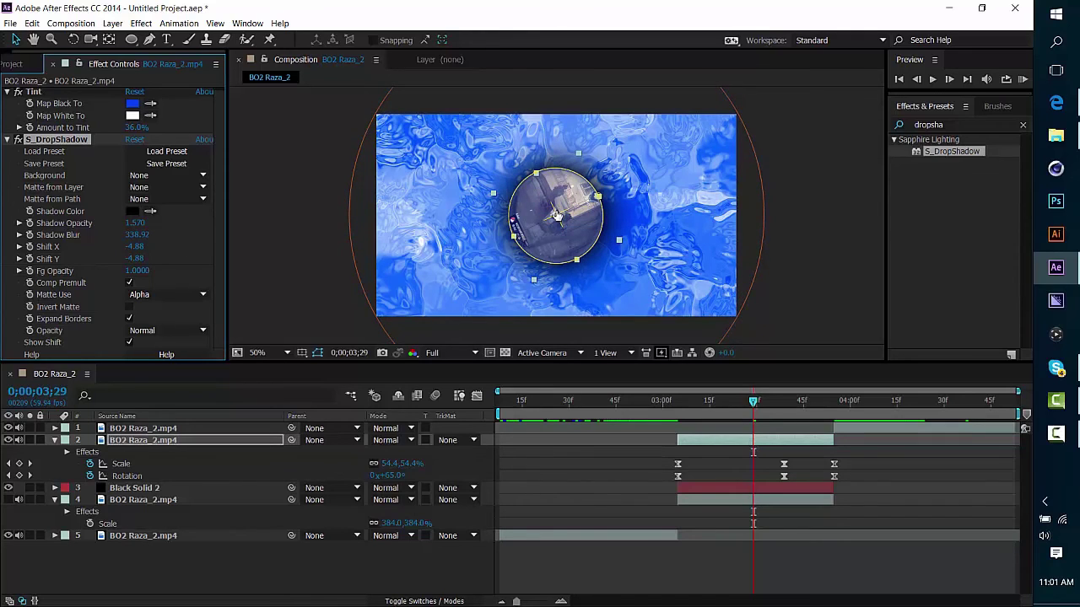
pyautogui.moveTo(555, 217); pyautogui.dragTo(555, 216)
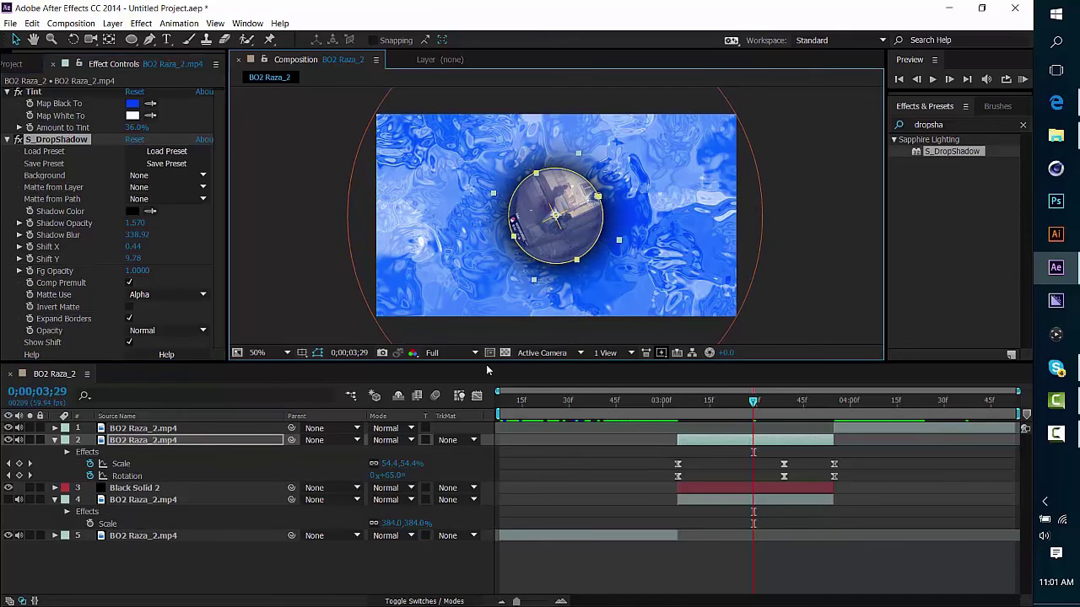
# Step: Scrub through the masked scope segment to review the shadowed circle over the blue texture, ending at 0;00;03;23
pyautogui.moveTo(634, 411); pyautogui.dragTo(762, 440)
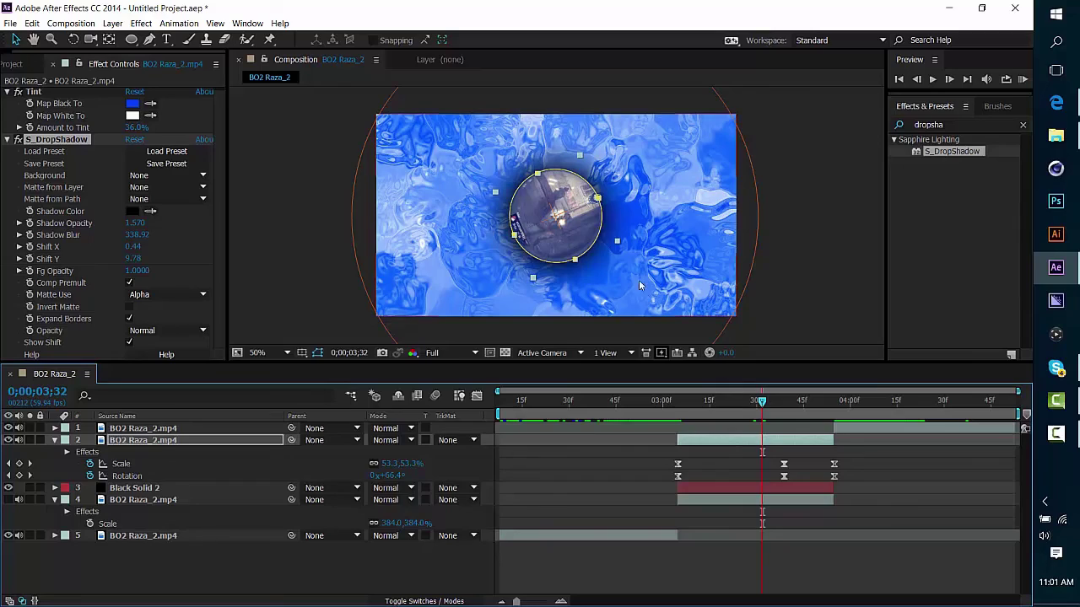
pyautogui.moveTo(738, 410); pyautogui.dragTo(753, 500)
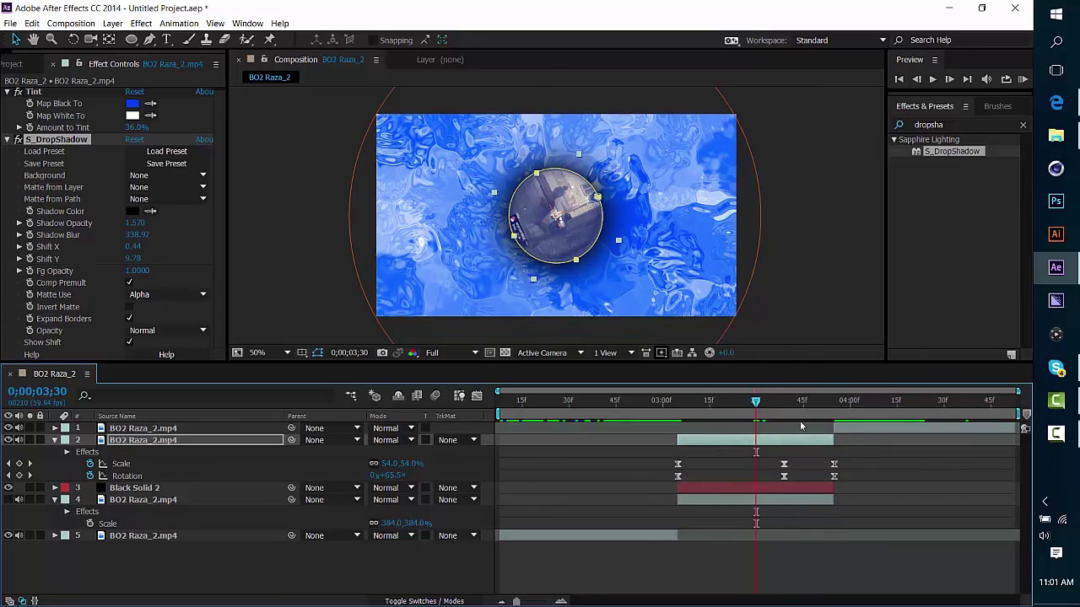
pyautogui.moveTo(755, 405); pyautogui.dragTo(732, 438)
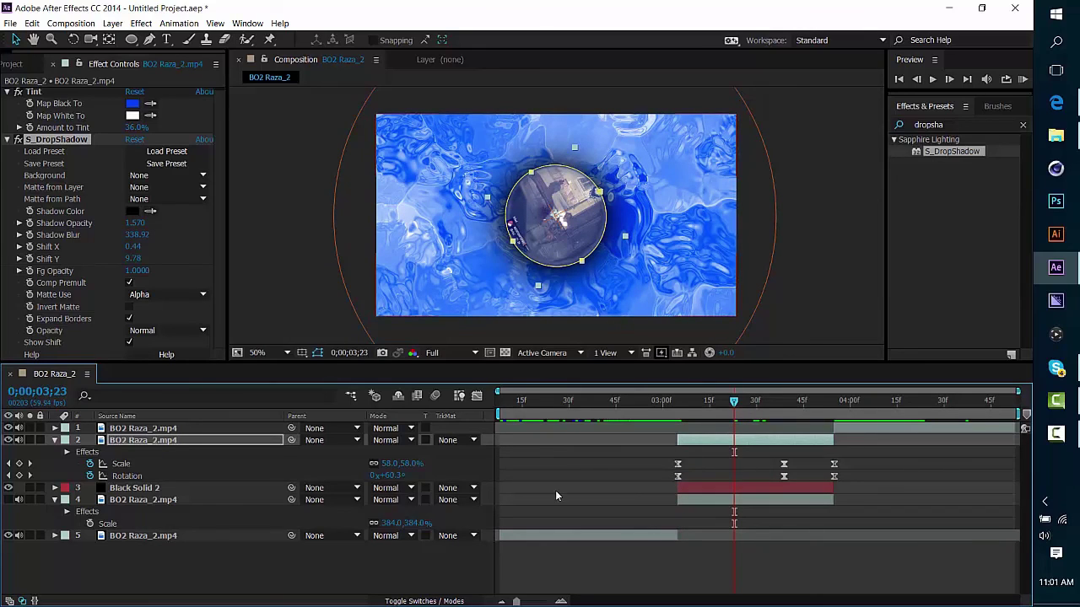